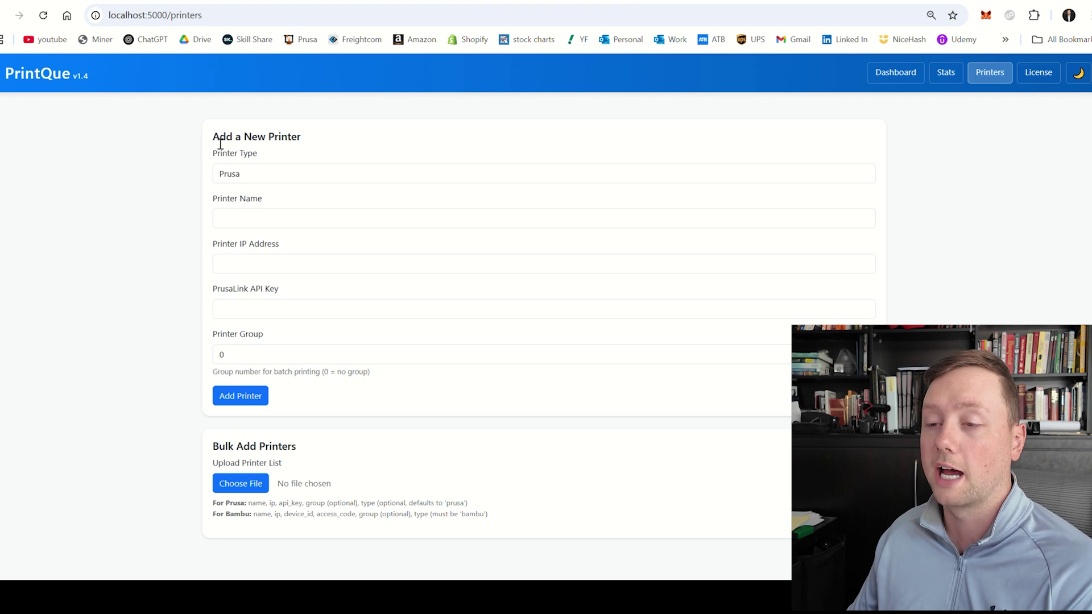
Fill in the new Prusa printer's name as 56 and its IP address as 192.168.0.70
{"action": "left_click_drag", "start_coordinate": [212, 139], "coordinate": [368, 139]}
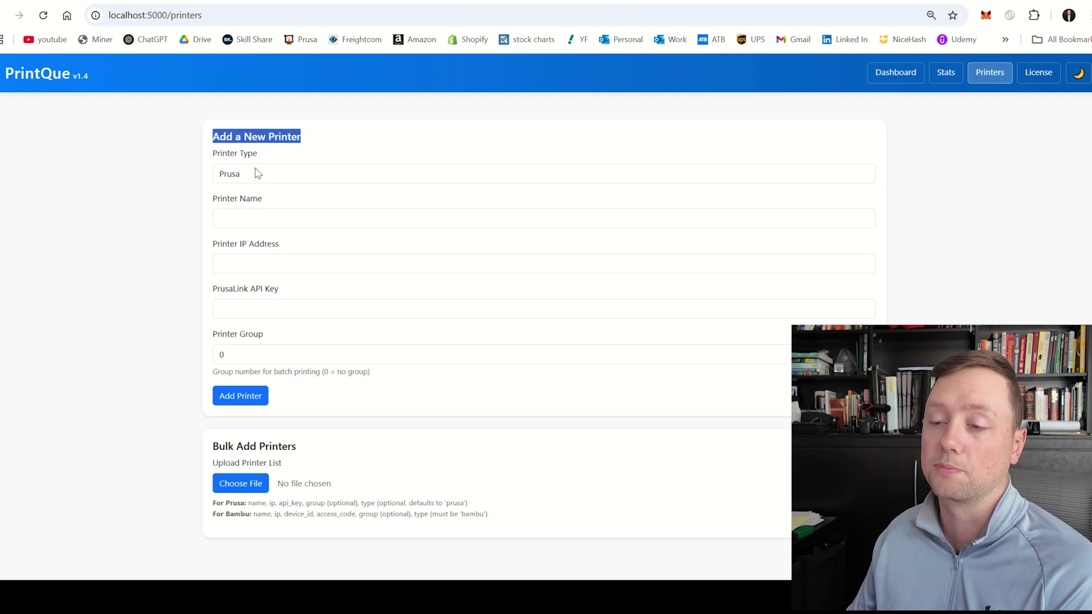
{"action": "key", "text": "Tab"}
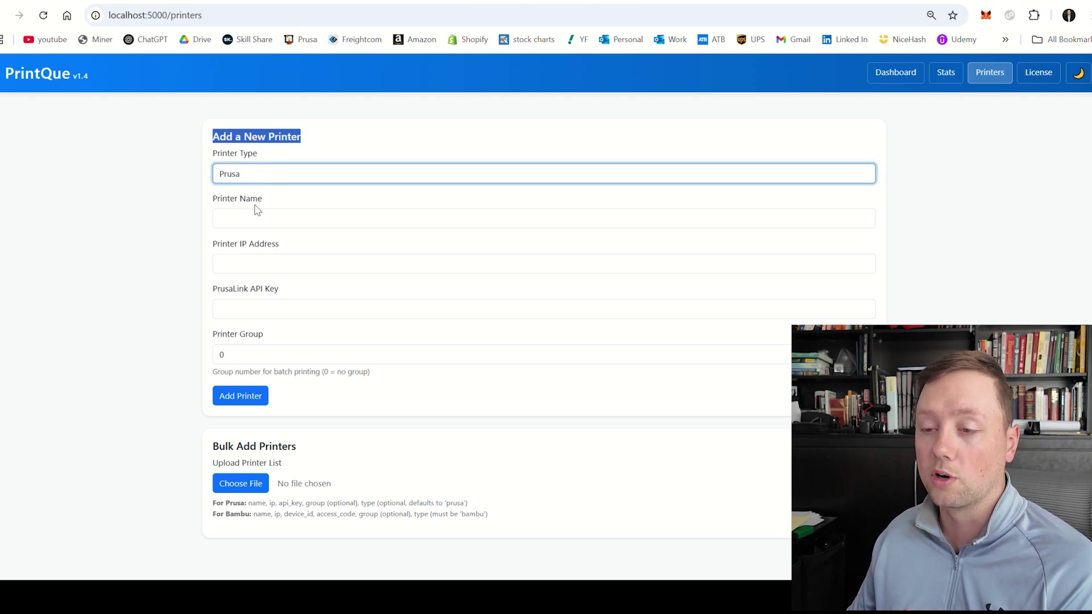
{"action": "left_click", "coordinate": [209, 172]}
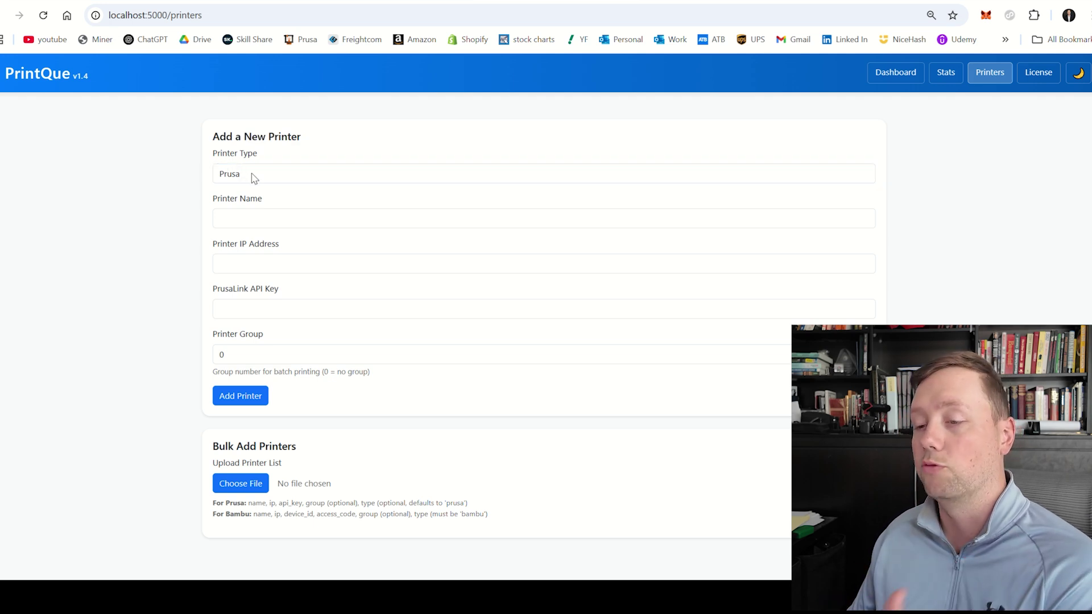
{"action": "left_click", "coordinate": [236, 222]}
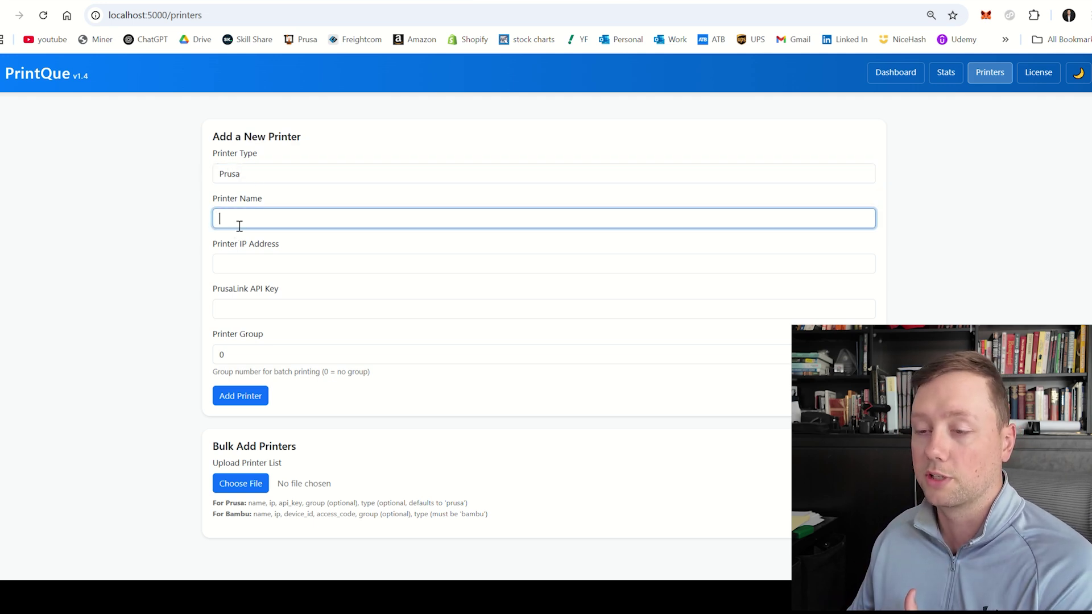
{"action": "left_click", "coordinate": [300, 250]}
{"action": "left_click", "coordinate": [253, 271]}
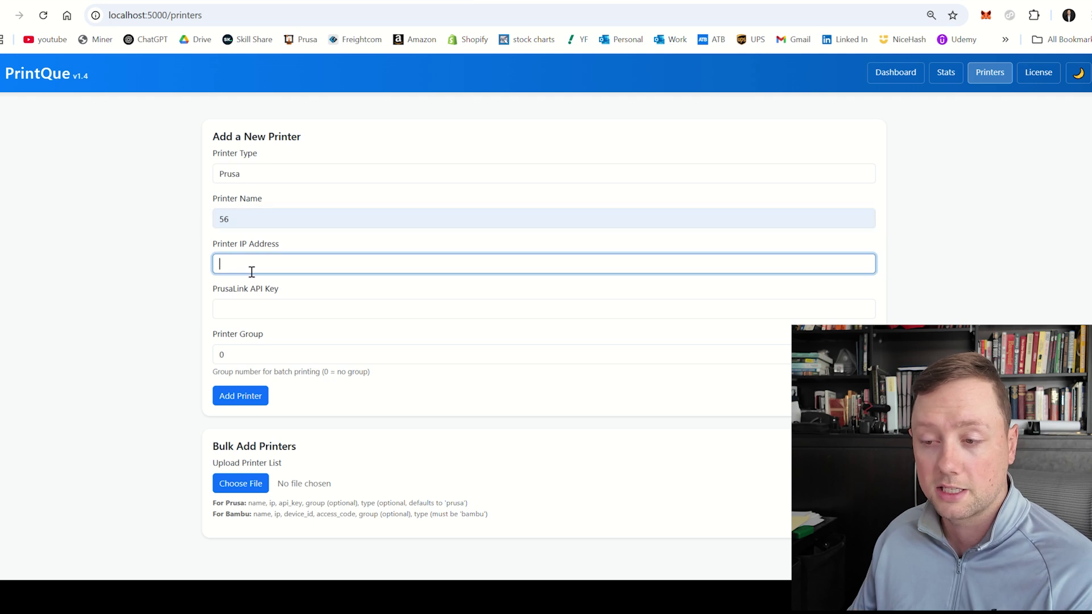
{"action": "left_click", "coordinate": [318, 319]}
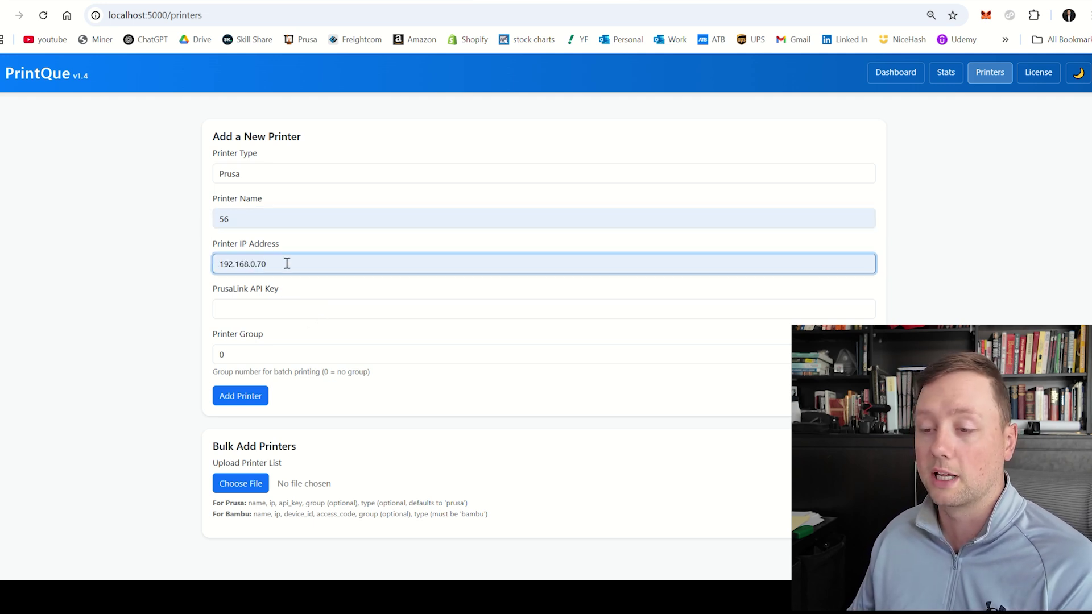
Paste the PrusaLink API key, set the printer group to 1, and add the printer
{"action": "left_click", "coordinate": [253, 314]}
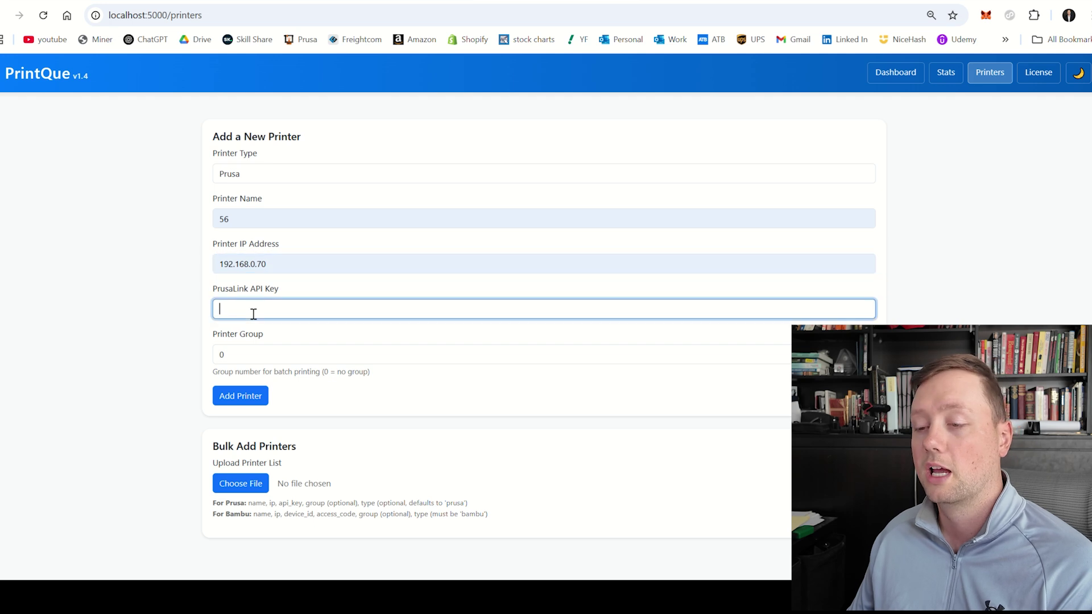
{"action": "key", "text": "ctrl+v"}
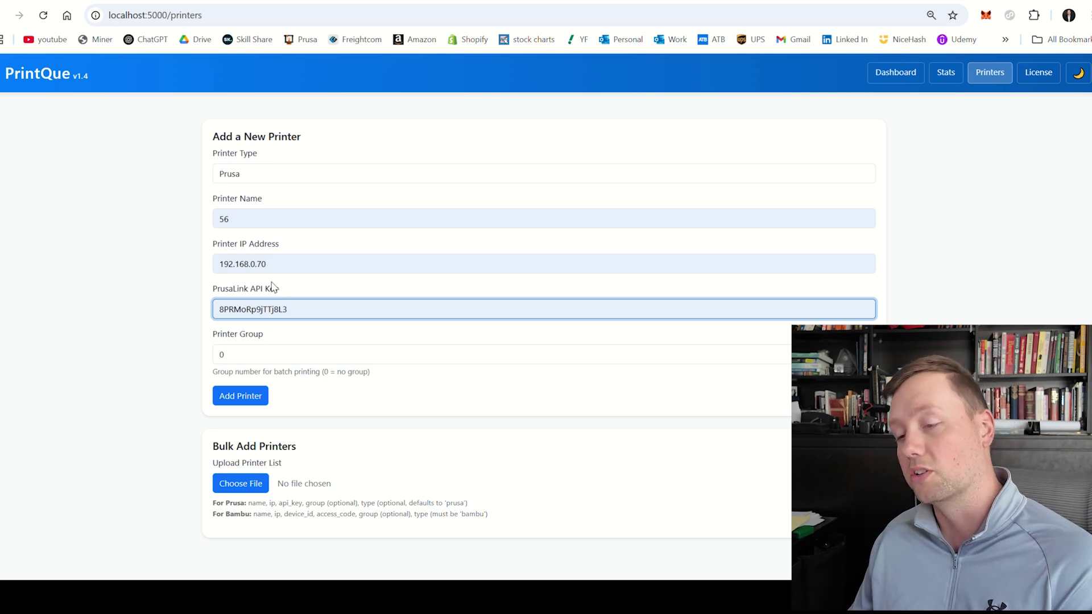
{"action": "key", "text": "Tab"}
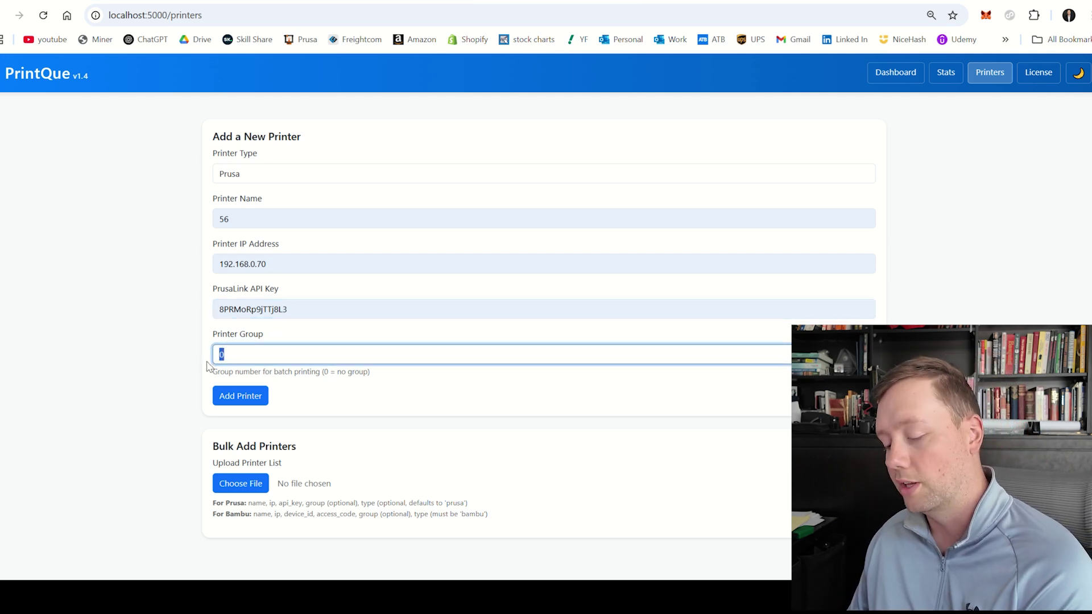
{"action": "type", "text": "1"}
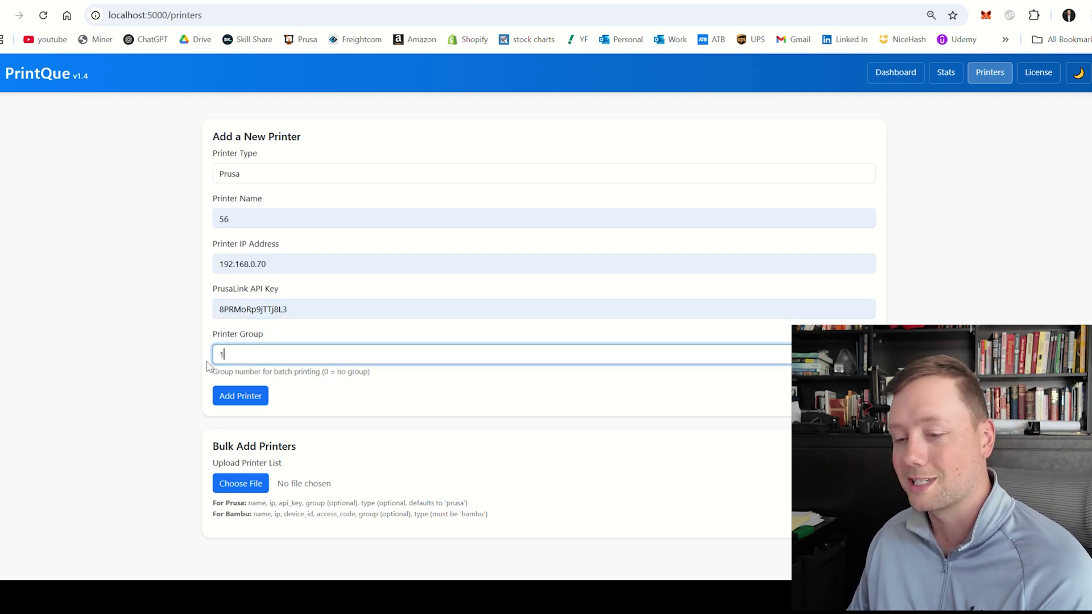
{"action": "left_click", "coordinate": [240, 398]}
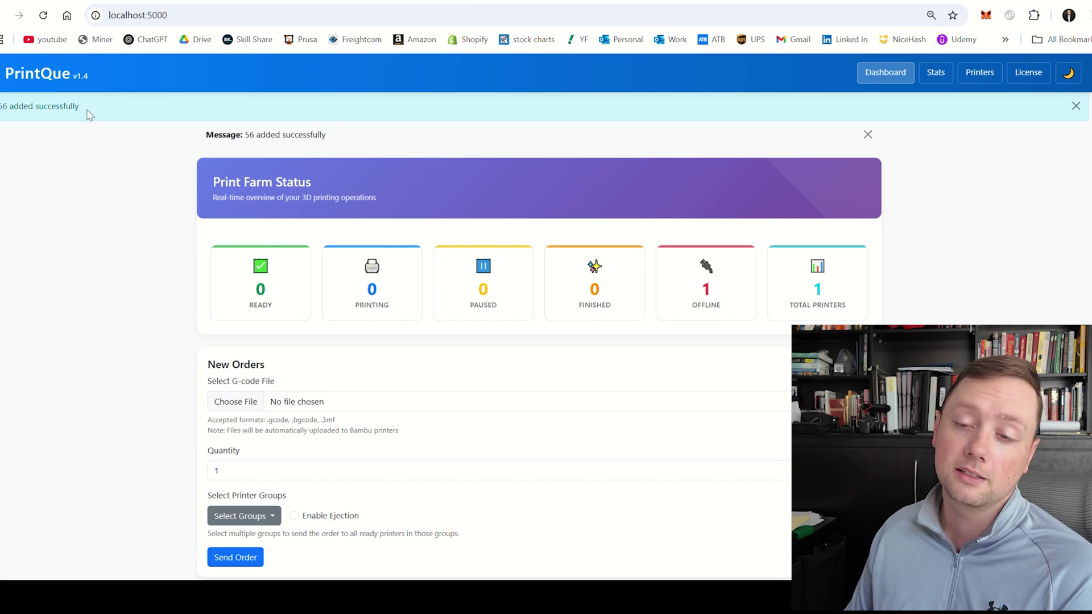
Check the dashboard's confirmation message and the status on the newly added Prusa printer's card
{"action": "left_click_drag", "start_coordinate": [85, 110], "coordinate": [1, 106]}
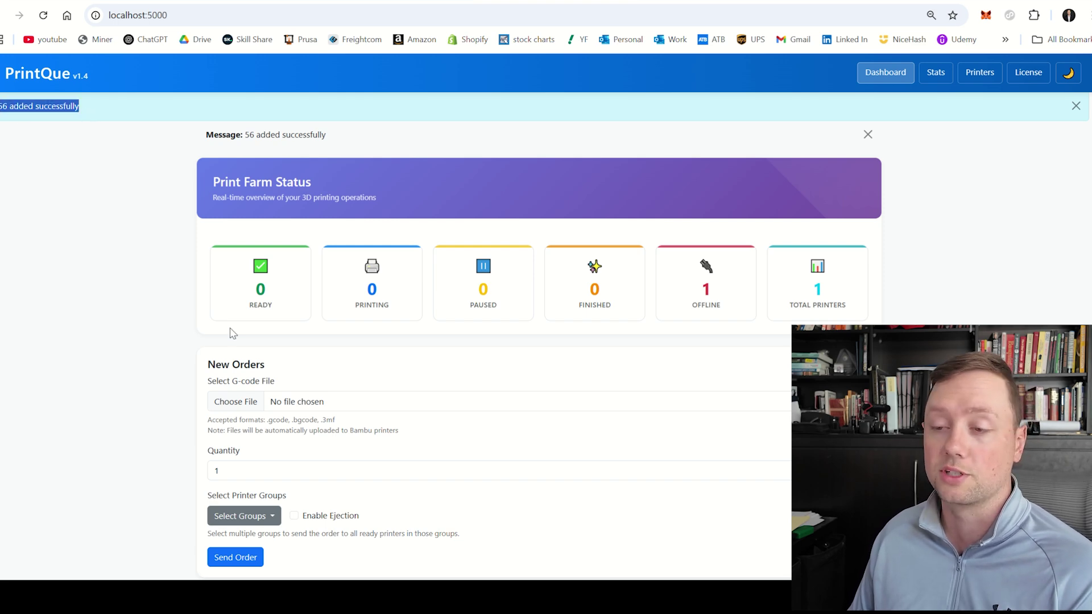
{"action": "scroll", "coordinate": [179, 369], "scroll_direction": "down", "scroll_amount": 8}
{"action": "scroll", "coordinate": [174, 370], "scroll_direction": "up", "scroll_amount": 8}
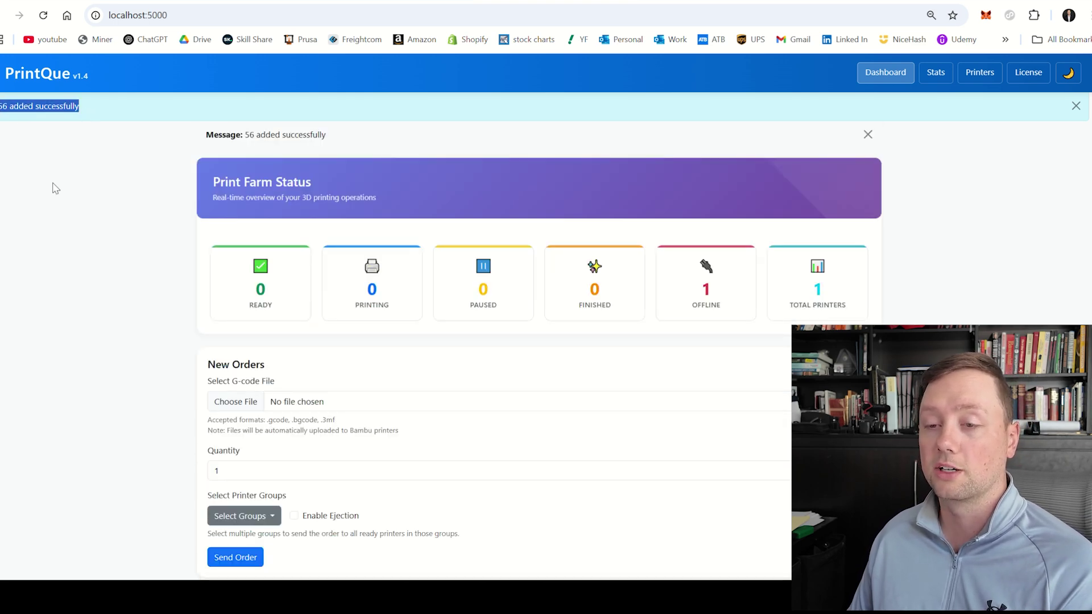
{"action": "scroll", "coordinate": [136, 301], "scroll_direction": "down", "scroll_amount": 8}
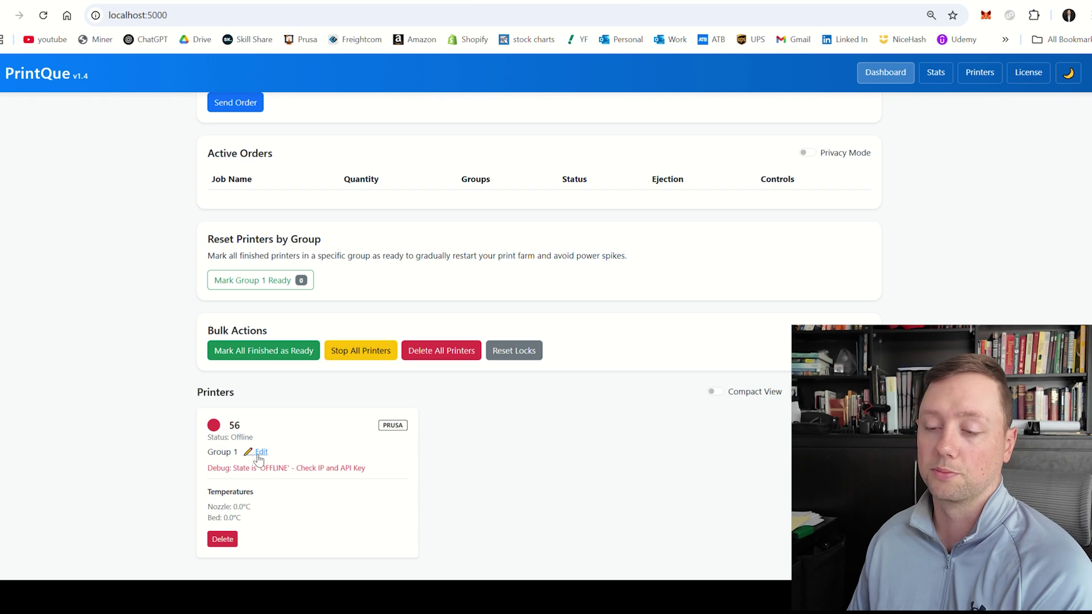
{"action": "left_click_drag", "start_coordinate": [256, 439], "coordinate": [209, 432]}
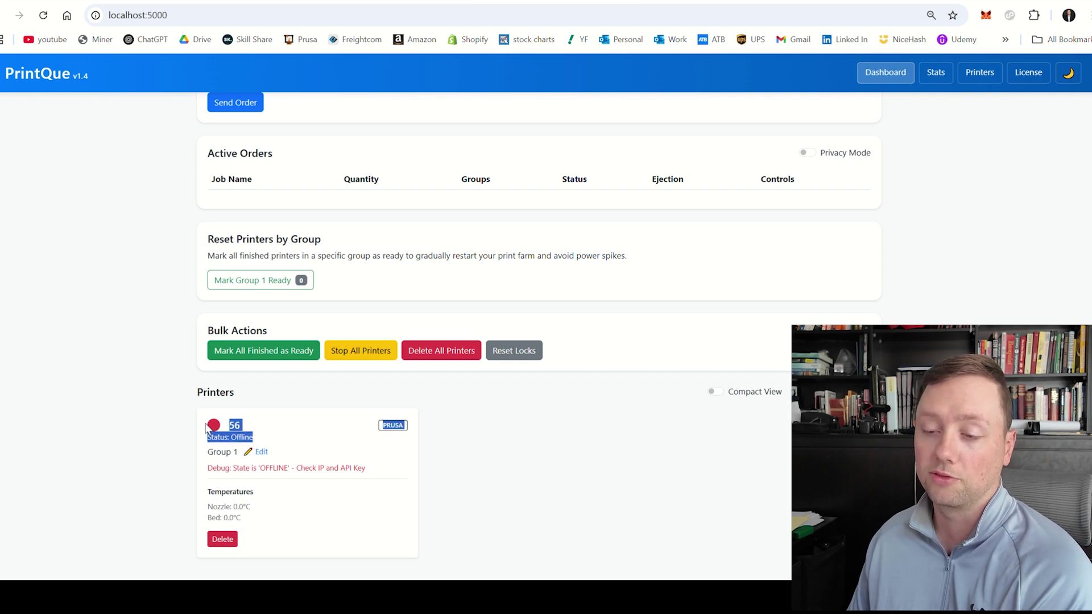
{"action": "left_click", "coordinate": [544, 500]}
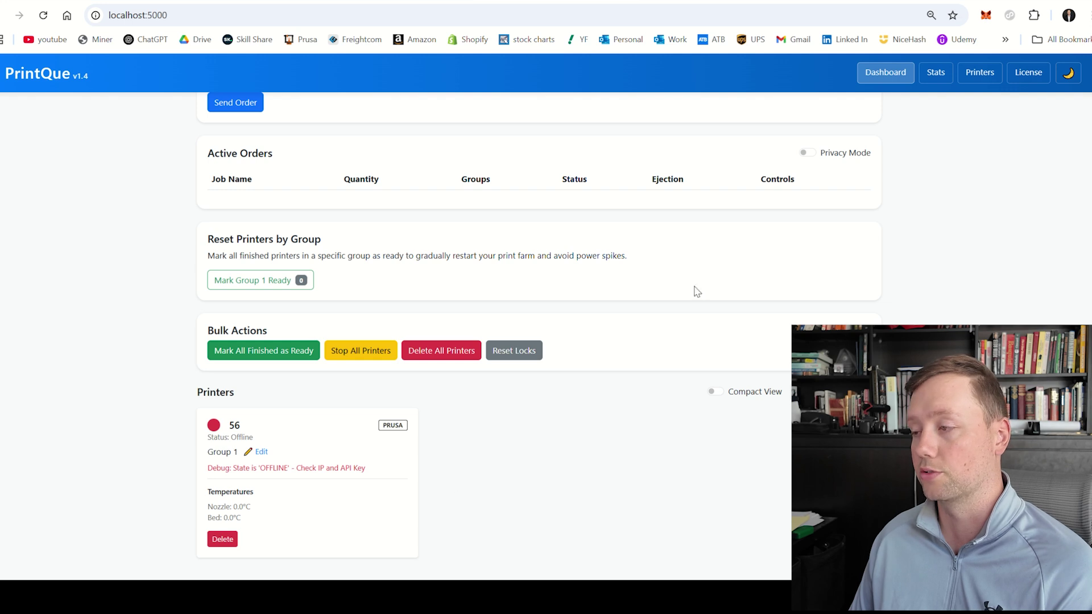
Return to the add-printer form and set the printer type to Bambu
{"action": "left_click", "coordinate": [990, 74]}
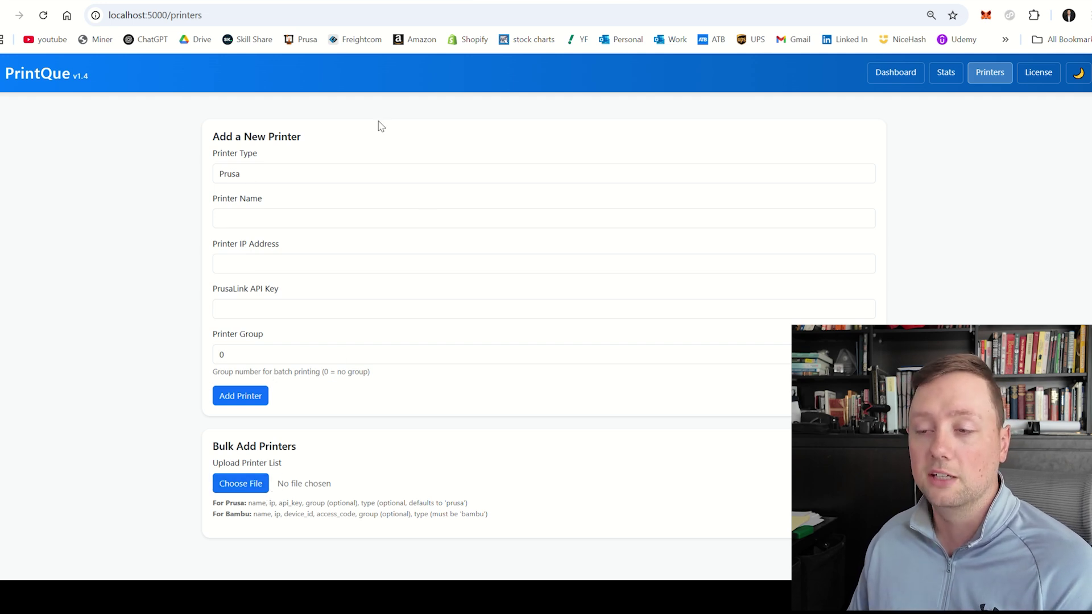
{"action": "left_click", "coordinate": [252, 181]}
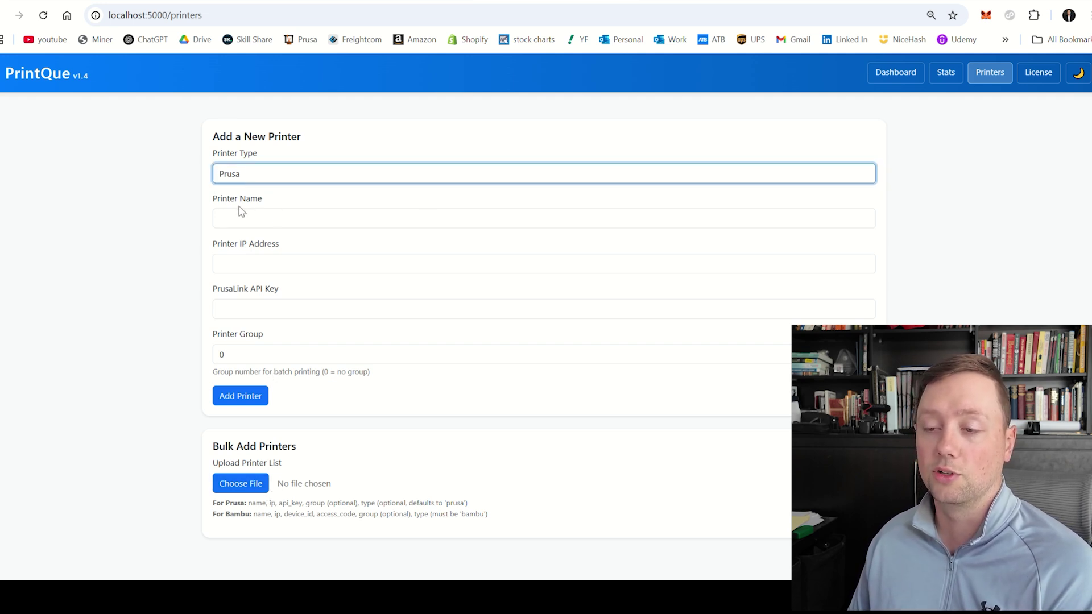
{"action": "left_click", "coordinate": [240, 208]}
{"action": "left_click", "coordinate": [254, 226]}
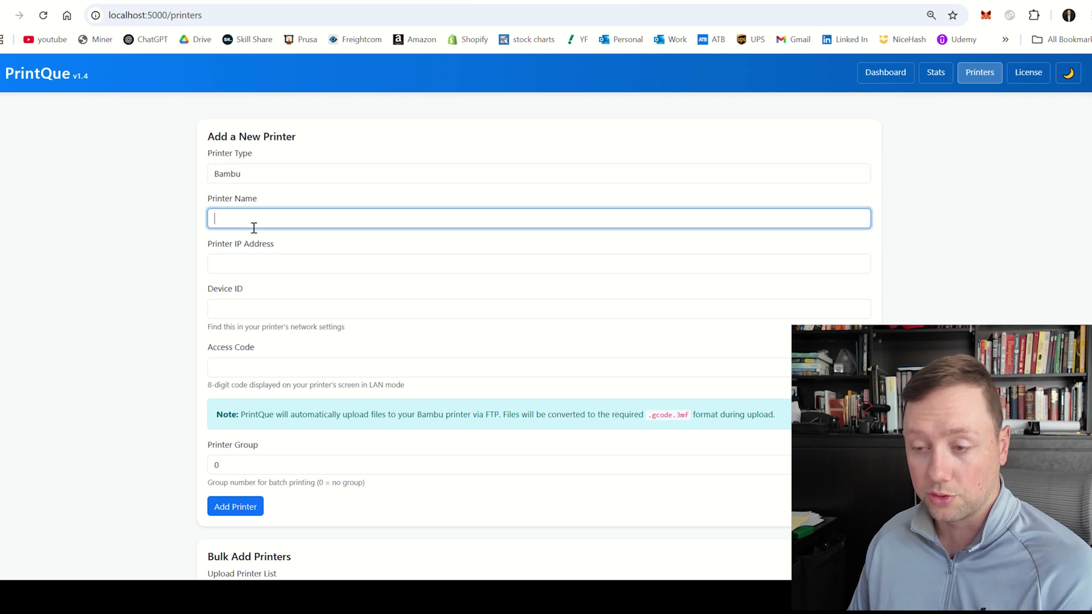
Review the Bambu form's IP address, device ID, access code and printer group fields
{"action": "left_click", "coordinate": [251, 269]}
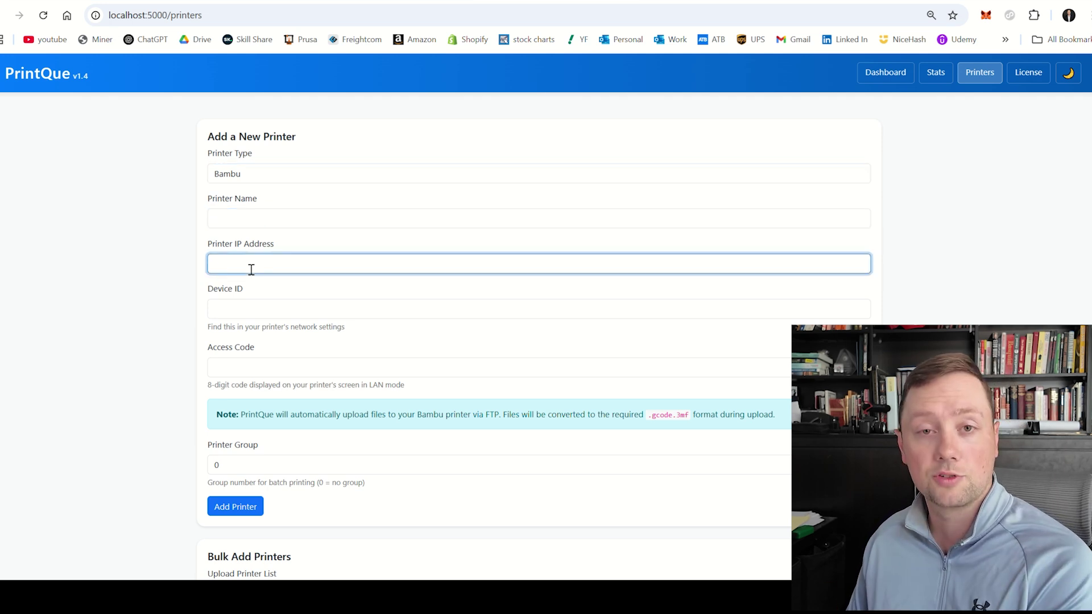
{"action": "left_click", "coordinate": [246, 312]}
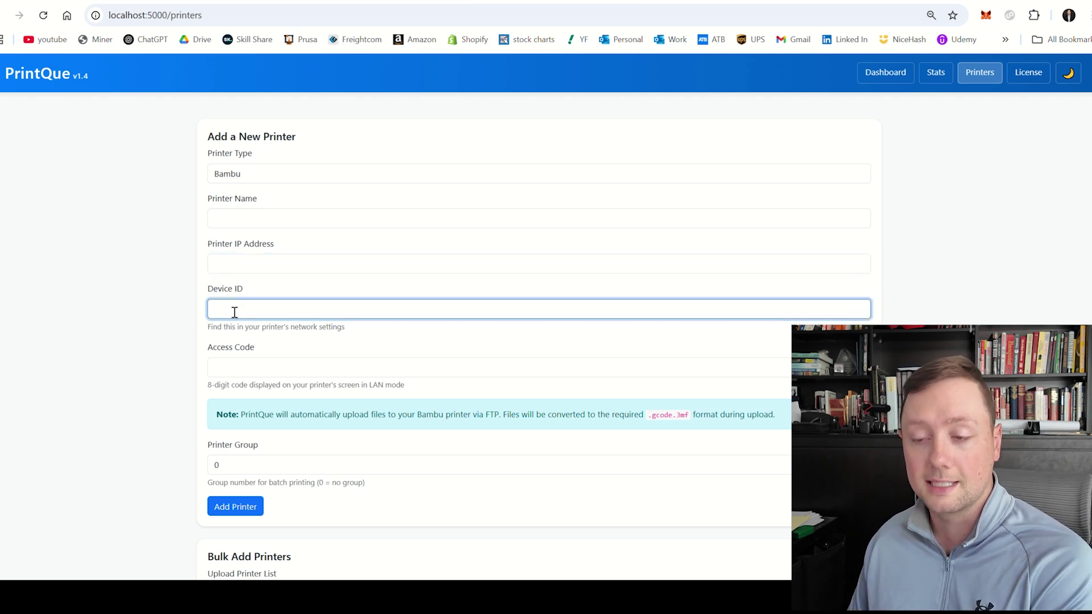
{"action": "left_click", "coordinate": [202, 317]}
{"action": "left_click", "coordinate": [235, 377]}
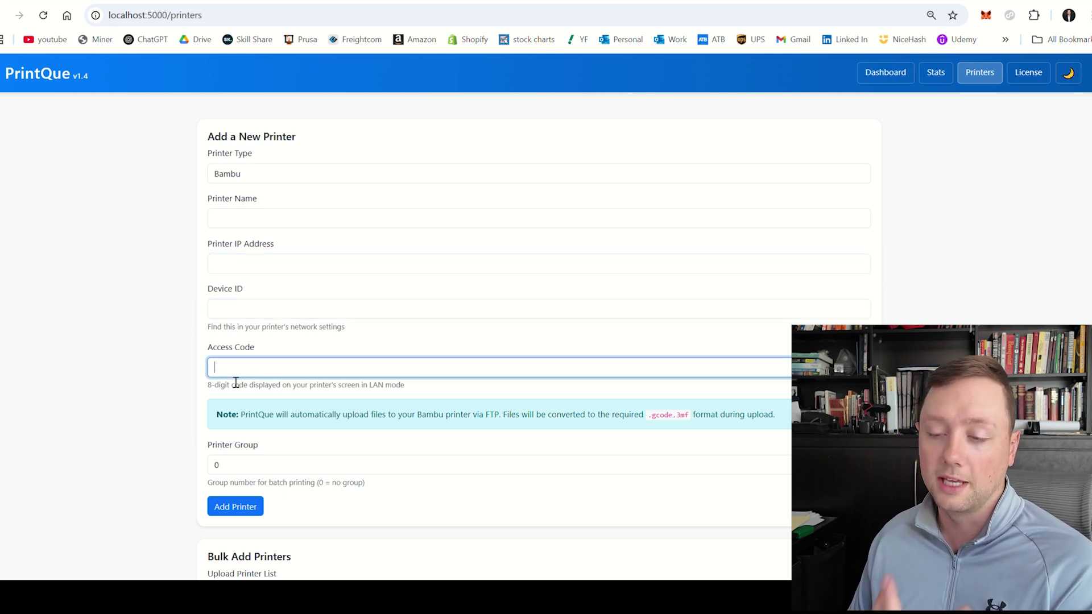
{"action": "left_click", "coordinate": [198, 397]}
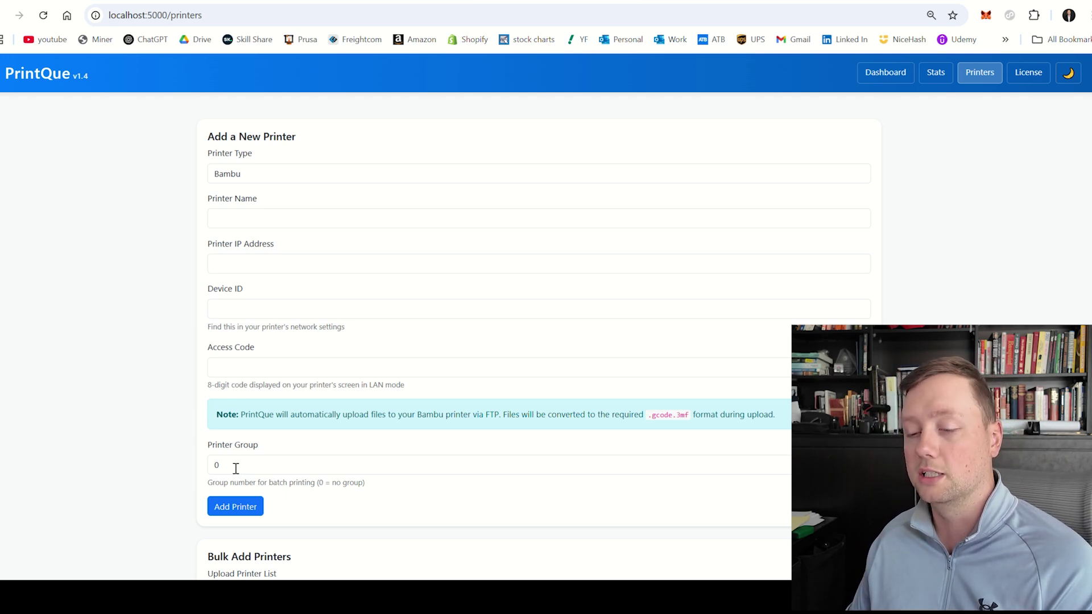
{"action": "left_click_drag", "start_coordinate": [236, 468], "coordinate": [216, 467]}
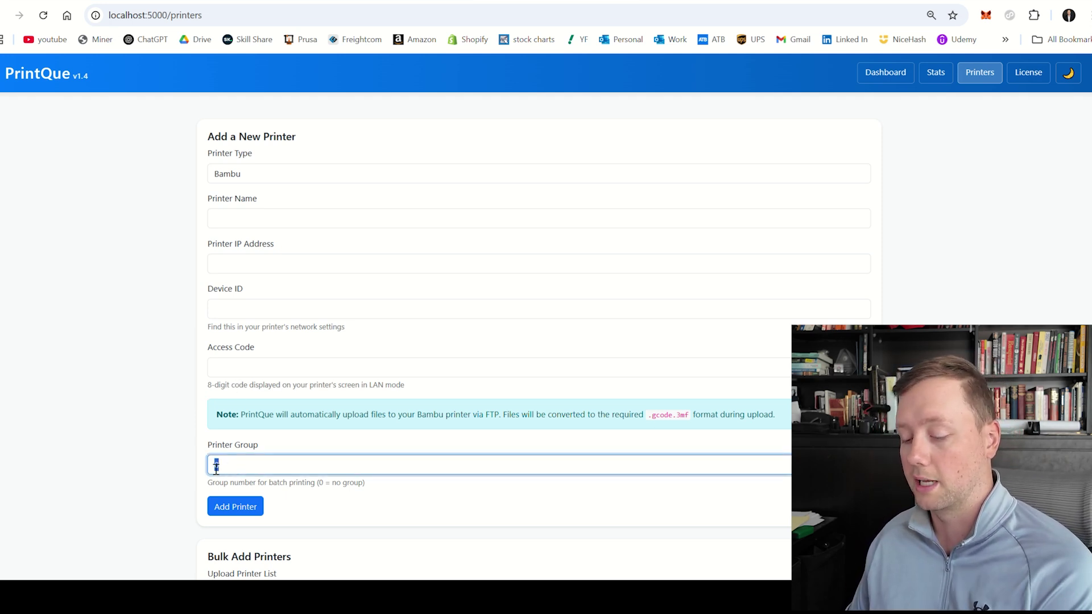
{"action": "left_click", "coordinate": [185, 447]}
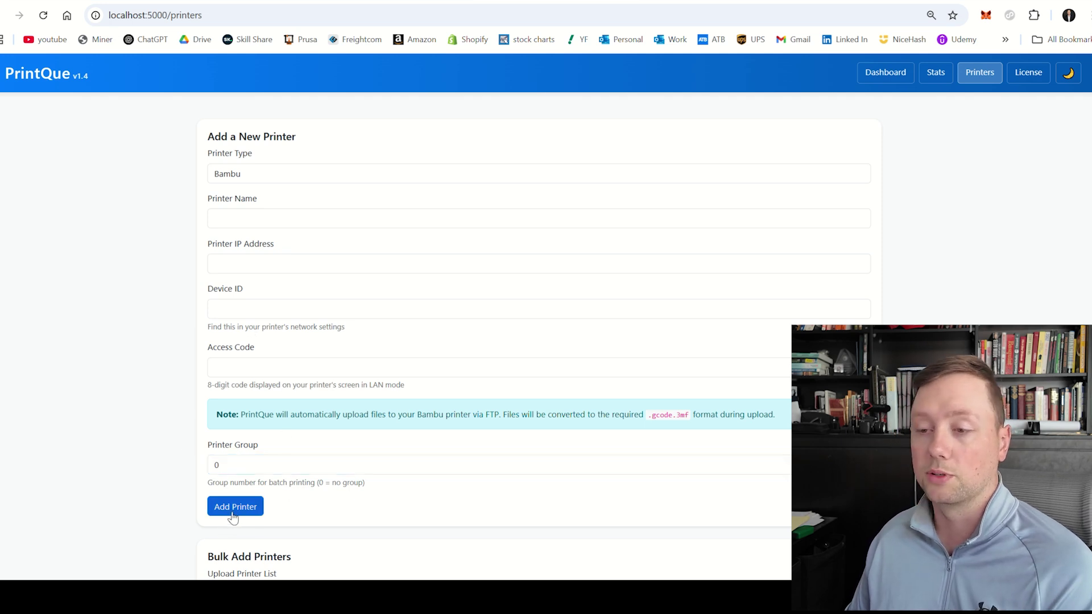
Switch to the PrintQue website and locate the Bulk Upload Template on its downloads page
{"action": "scroll", "coordinate": [315, 420], "scroll_direction": "down", "scroll_amount": 2}
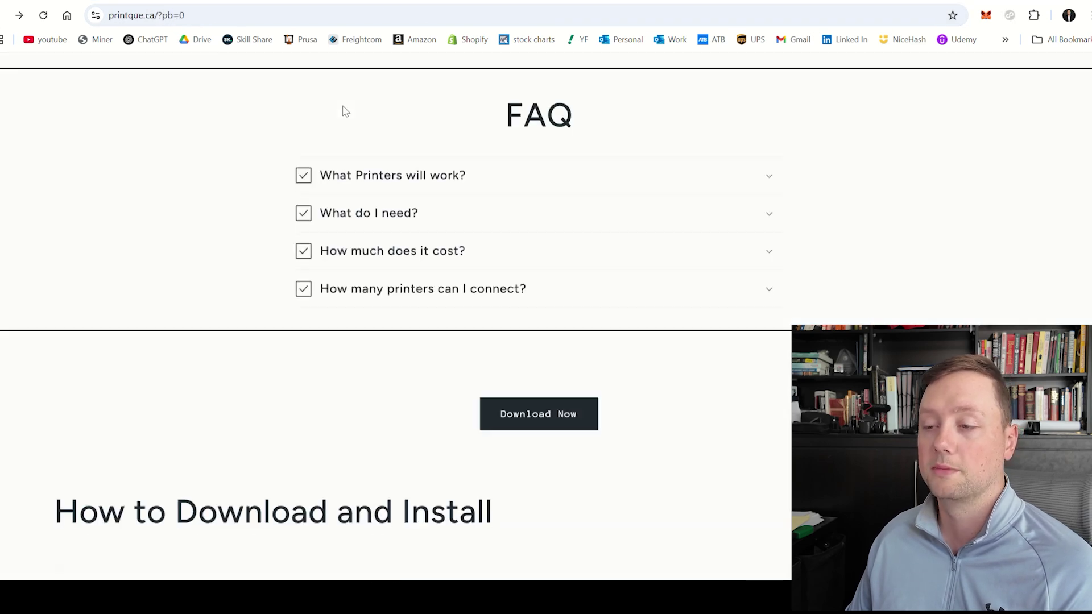
{"action": "scroll", "coordinate": [310, 162], "scroll_direction": "up", "scroll_amount": 10}
{"action": "left_click", "coordinate": [335, 132]}
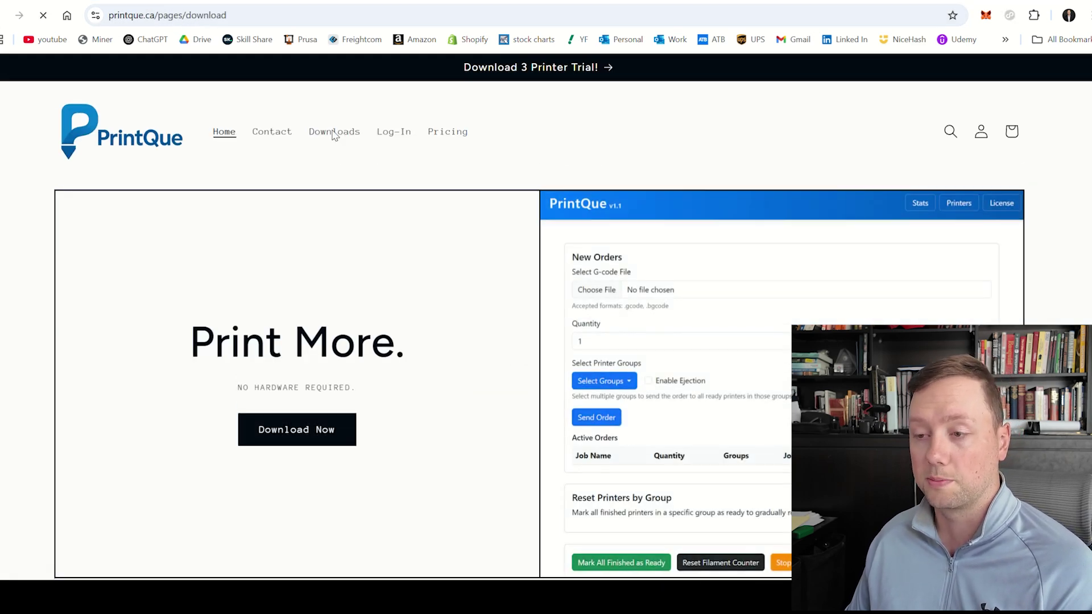
{"action": "scroll", "coordinate": [341, 346], "scroll_direction": "down", "scroll_amount": 6}
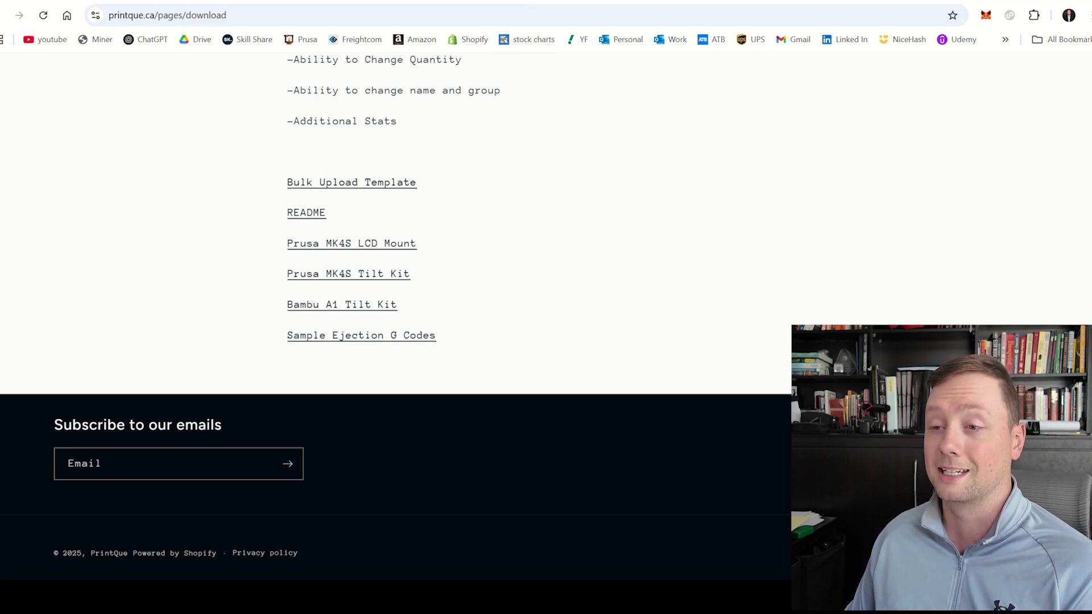
Back in the local PrintQue app, load Bulk Upload Template - Bambu (4).csv, check the preview, and bulk-add its printers
{"action": "left_click", "coordinate": [502, 2]}
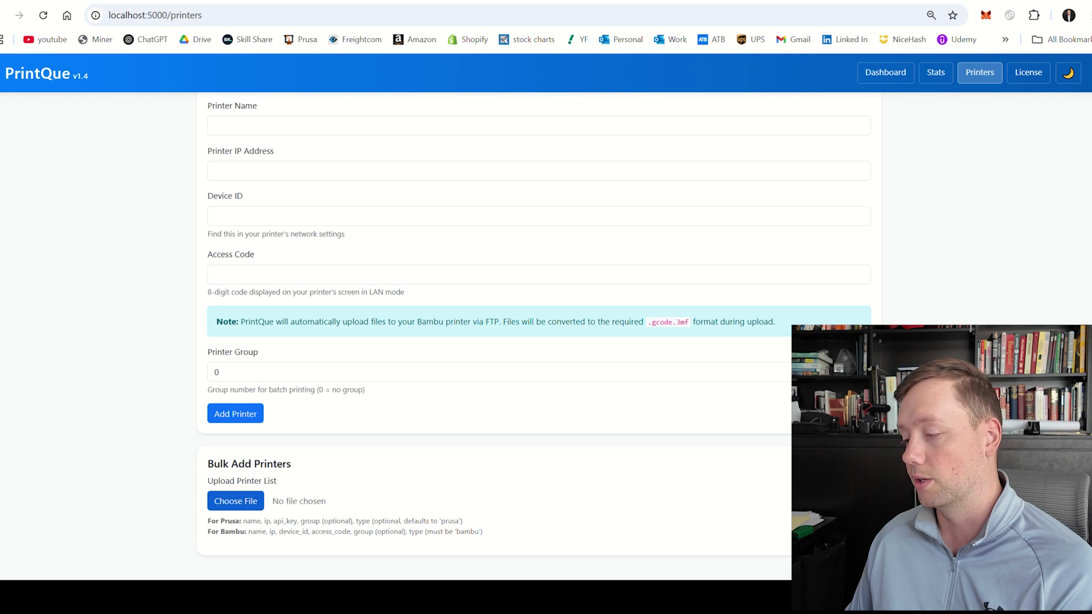
{"action": "scroll", "coordinate": [331, 417], "scroll_direction": "down", "scroll_amount": 2}
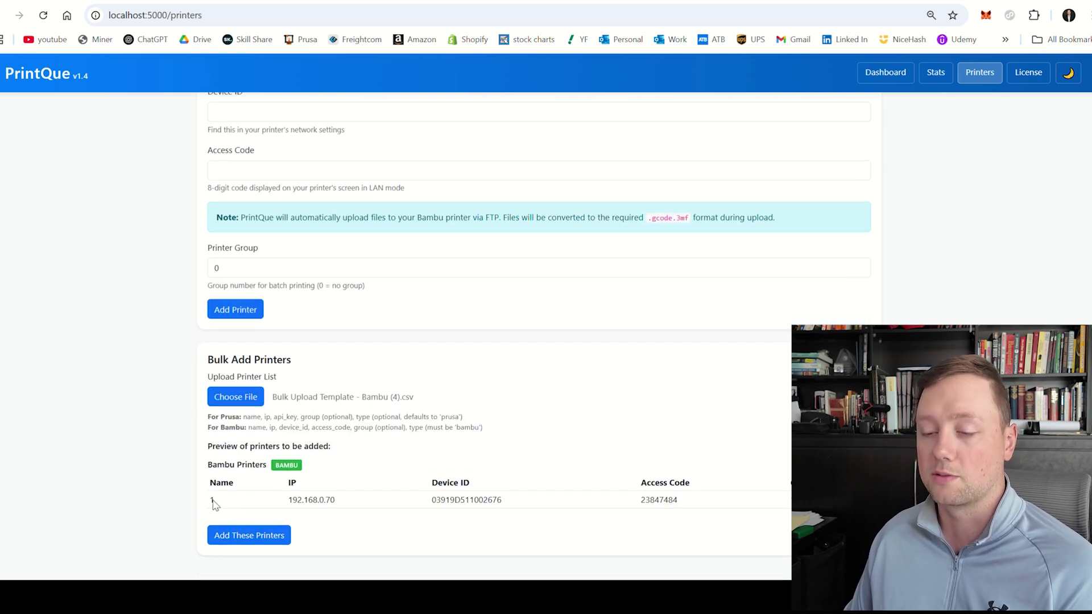
{"action": "left_click_drag", "start_coordinate": [214, 504], "coordinate": [232, 505]}
{"action": "left_click", "coordinate": [329, 502]}
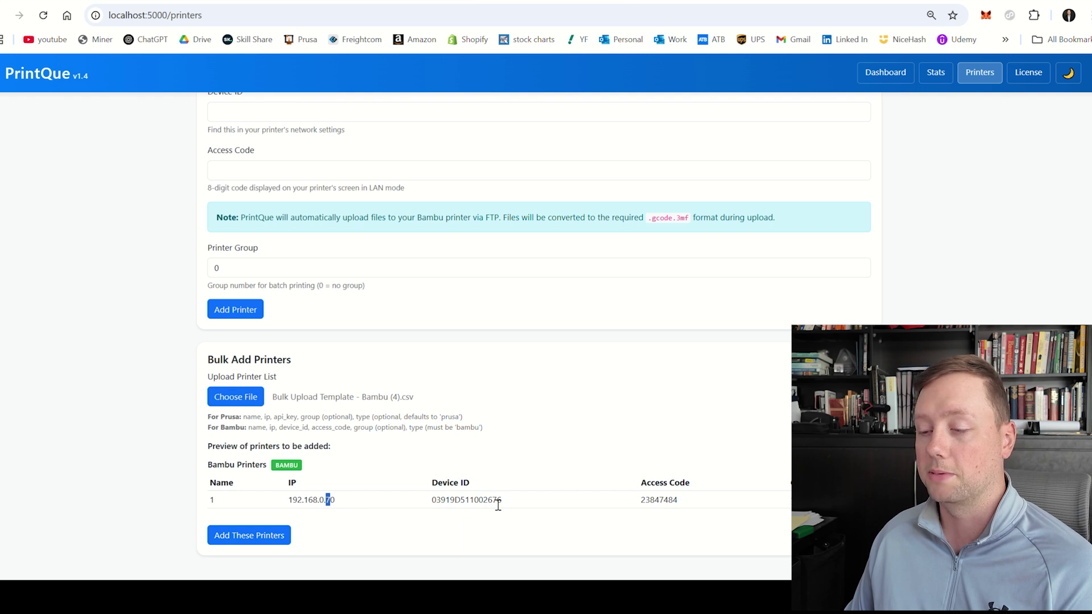
{"action": "left_click", "coordinate": [251, 538]}
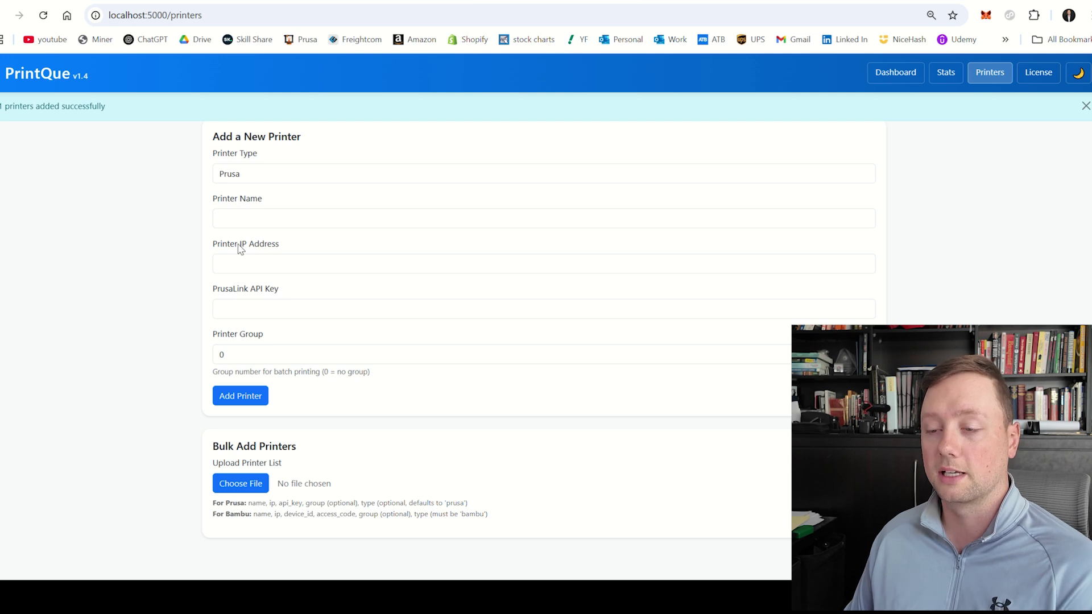
On the dashboard, rename the Bambu printer as A1 and save the change
{"action": "left_click", "coordinate": [890, 77]}
{"action": "scroll", "coordinate": [410, 337], "scroll_direction": "down", "scroll_amount": 8}
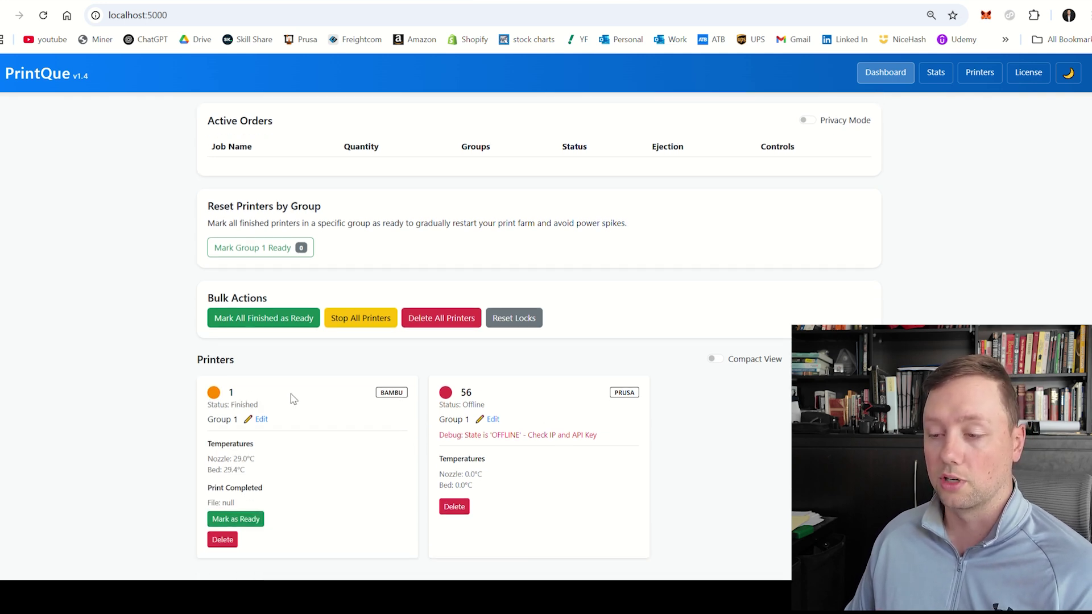
{"action": "left_click", "coordinate": [262, 420]}
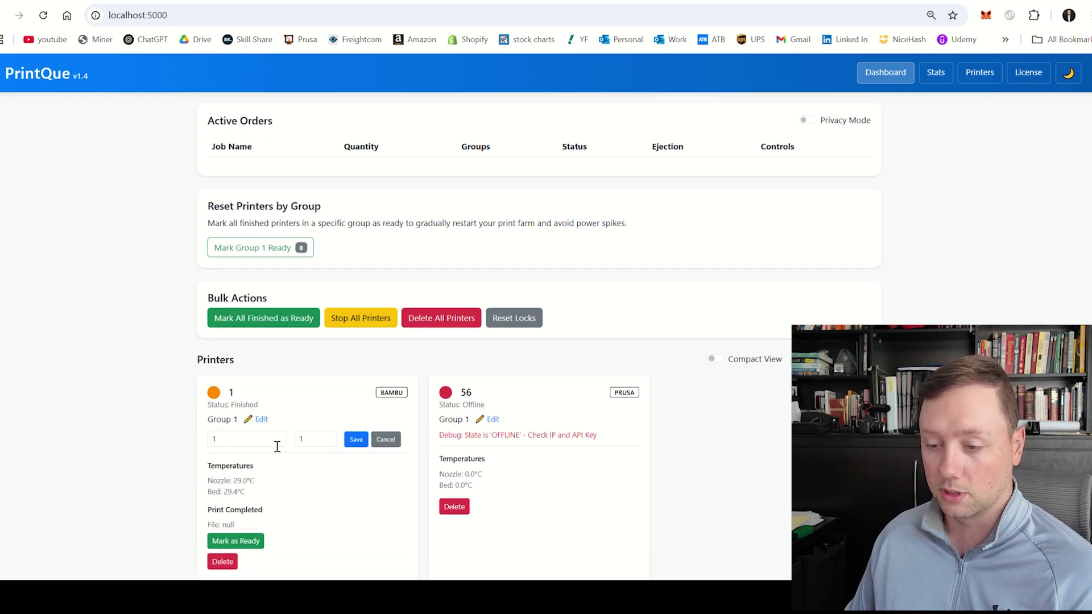
{"action": "double_click", "coordinate": [268, 446]}
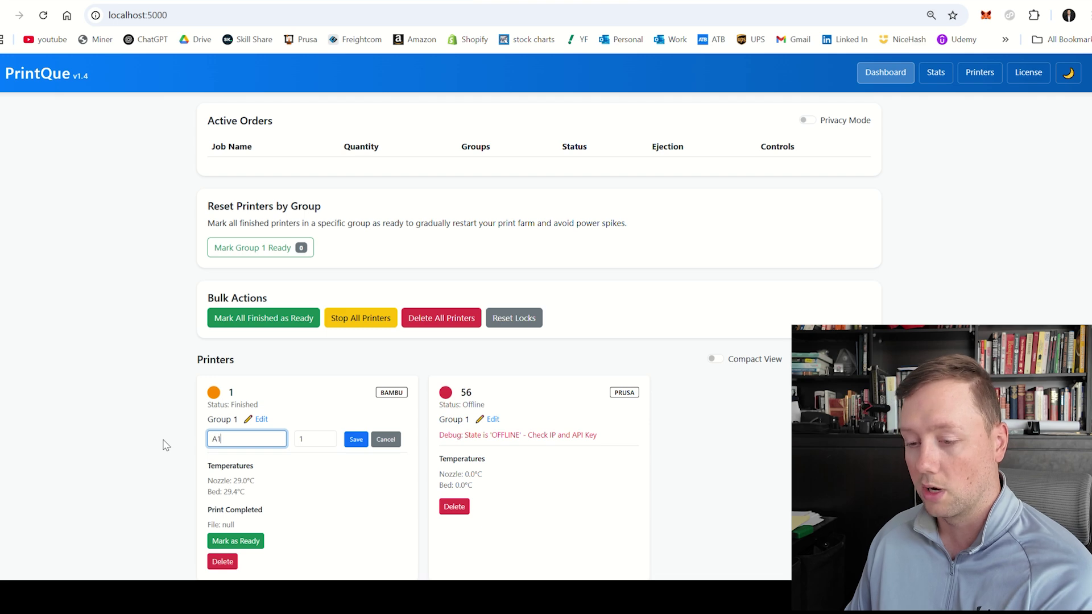
{"action": "type", "text": "A1"}
{"action": "left_click", "coordinate": [357, 442]}
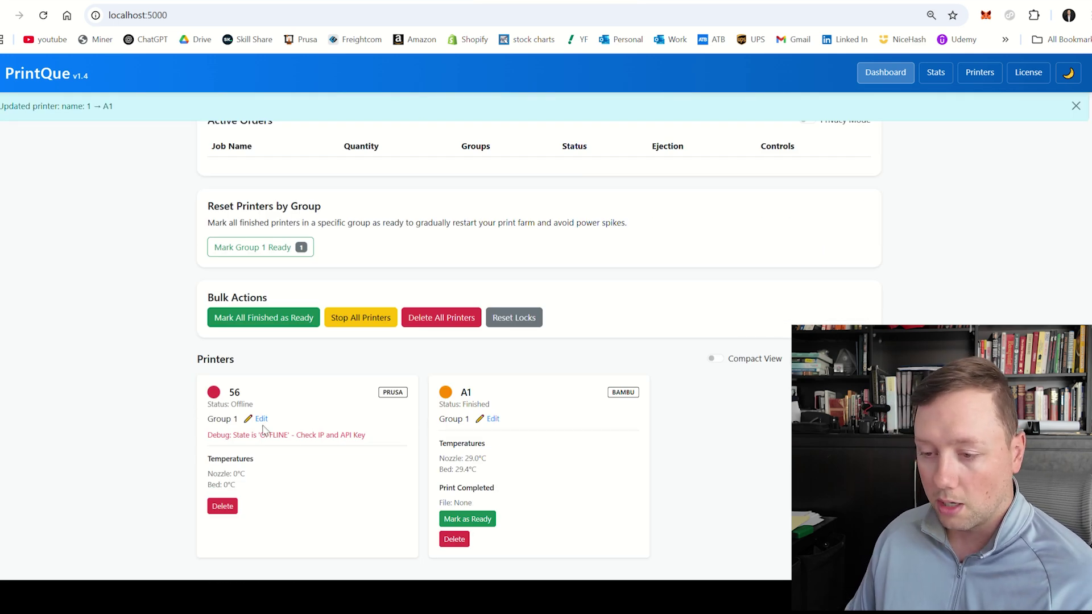
Delete the Prusa printer 56 from the dashboard and accept the removal
{"action": "left_click", "coordinate": [227, 511]}
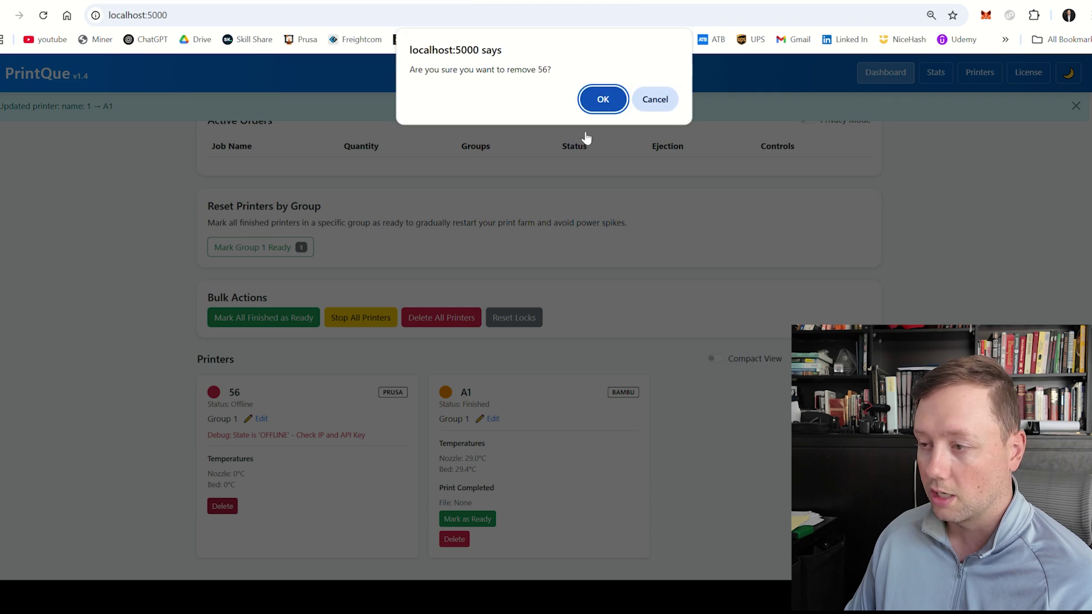
{"action": "left_click", "coordinate": [602, 100]}
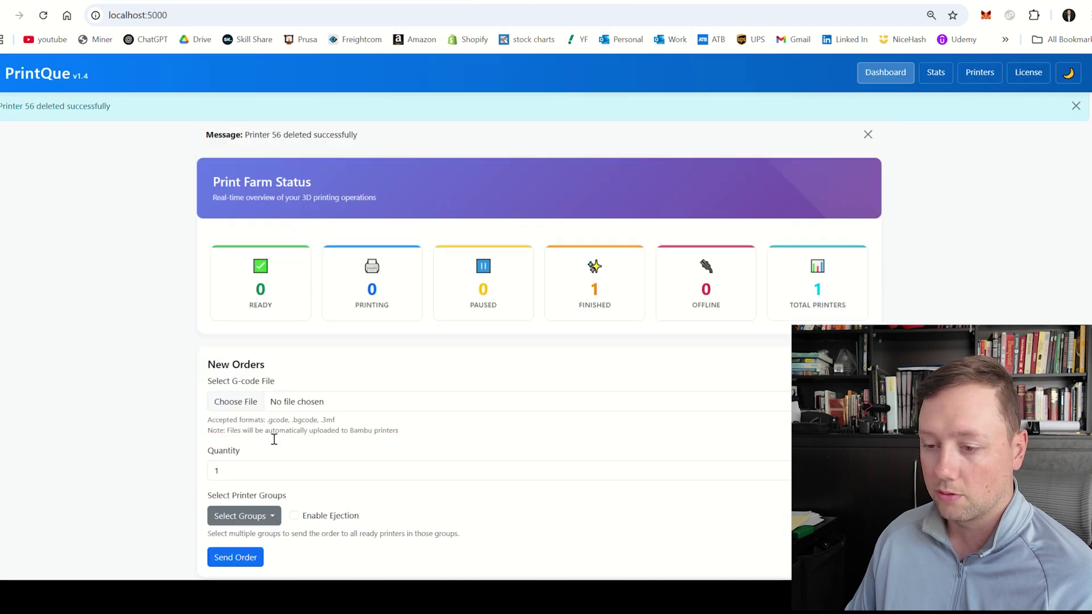
Add a Prusa printer named 56 with IP address 192.168.0.251, its PrusaLink API key and printer group 1
{"action": "left_click", "coordinate": [974, 74]}
{"action": "left_click", "coordinate": [249, 226]}
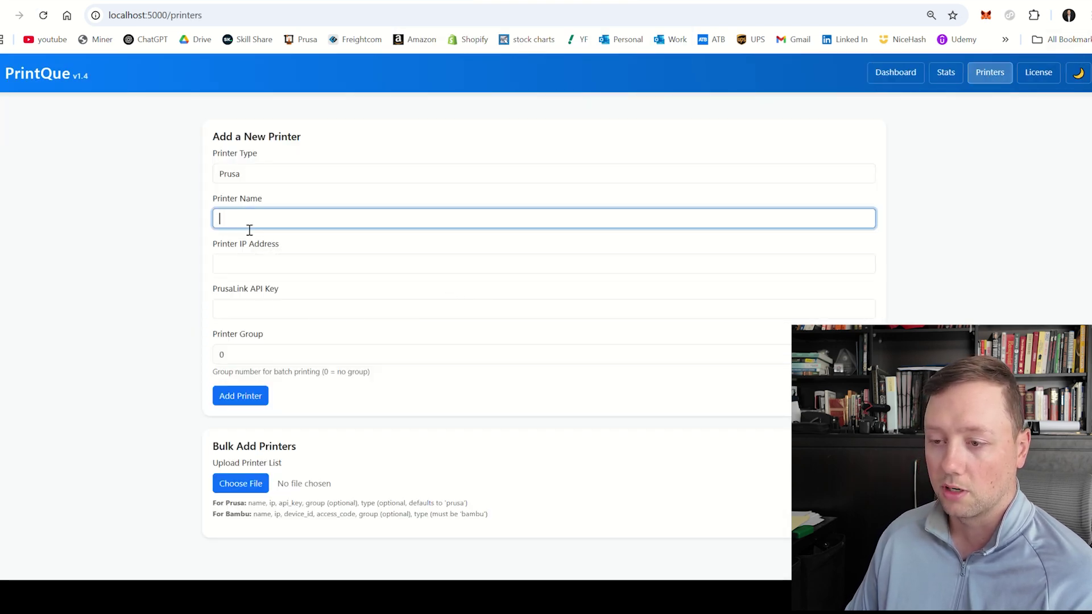
{"action": "left_click", "coordinate": [298, 254]}
{"action": "left_click", "coordinate": [263, 270]}
{"action": "left_click", "coordinate": [300, 302]}
{"action": "left_click", "coordinate": [265, 318]}
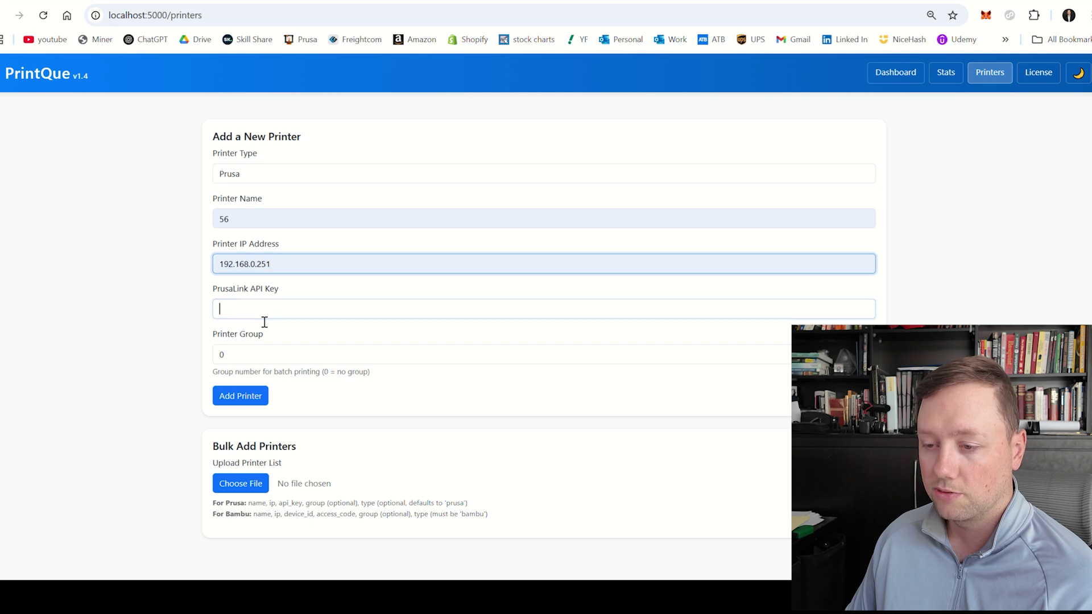
{"action": "left_click", "coordinate": [290, 336]}
{"action": "key", "text": "ctrl+a"}
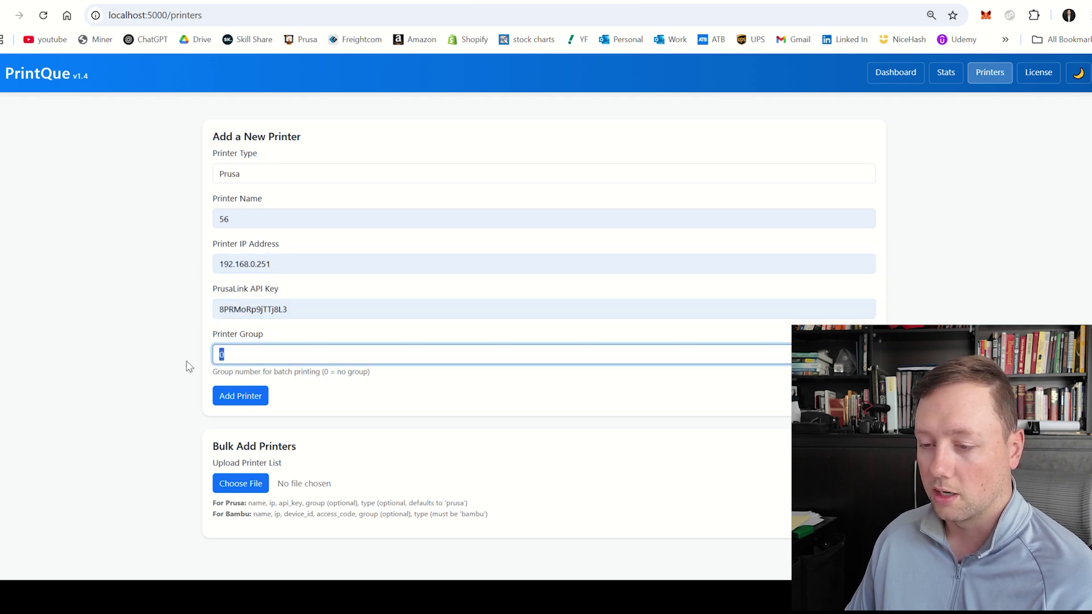
{"action": "type", "text": "1"}
{"action": "left_click", "coordinate": [240, 396]}
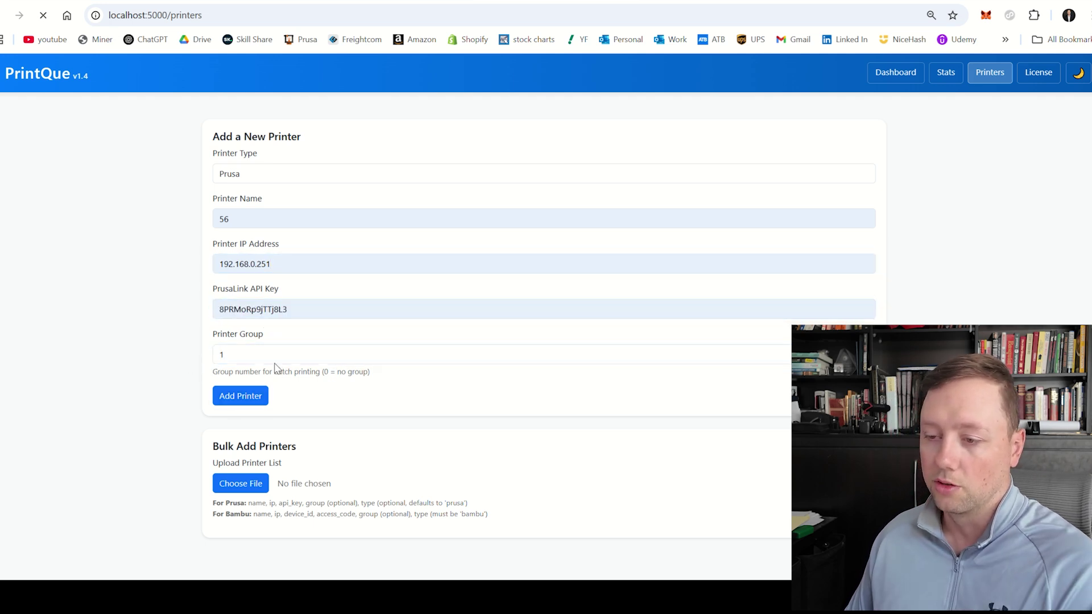
Examine the status and printer type shown on the dashboard cards of printers 56 and A1
{"action": "scroll", "coordinate": [207, 349], "scroll_direction": "down", "scroll_amount": 8}
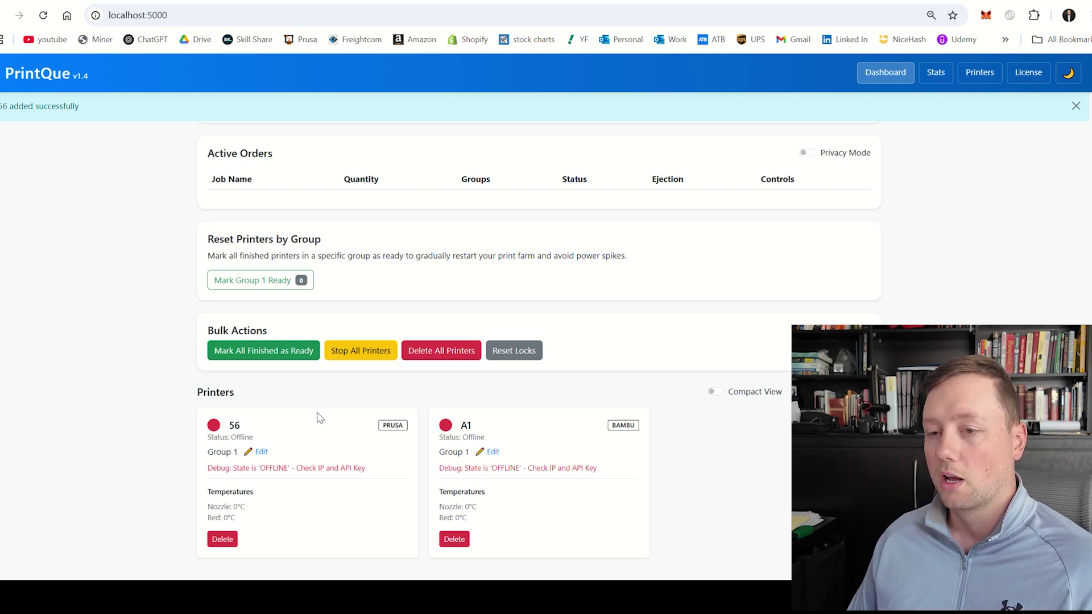
{"action": "scroll", "coordinate": [275, 387], "scroll_direction": "down", "scroll_amount": 1}
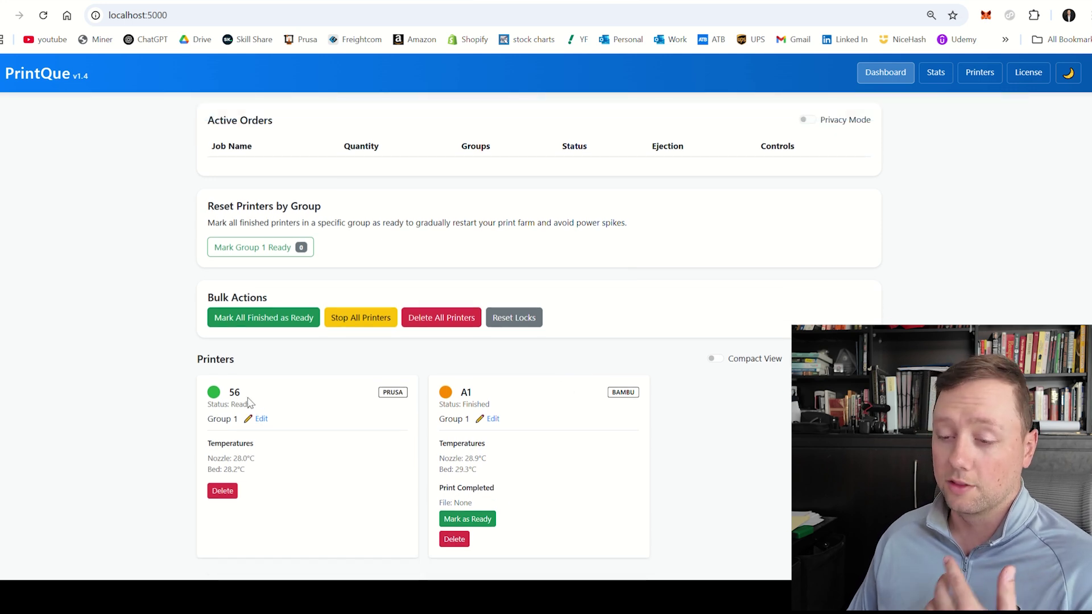
{"action": "left_click_drag", "start_coordinate": [254, 410], "coordinate": [203, 411]}
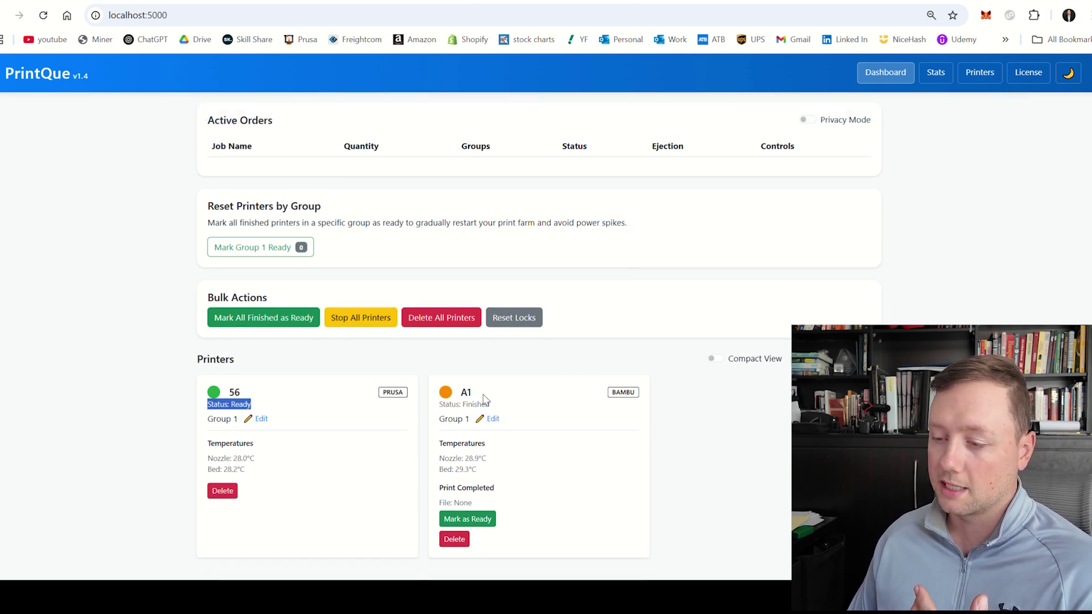
{"action": "left_click_drag", "start_coordinate": [490, 402], "coordinate": [457, 417]}
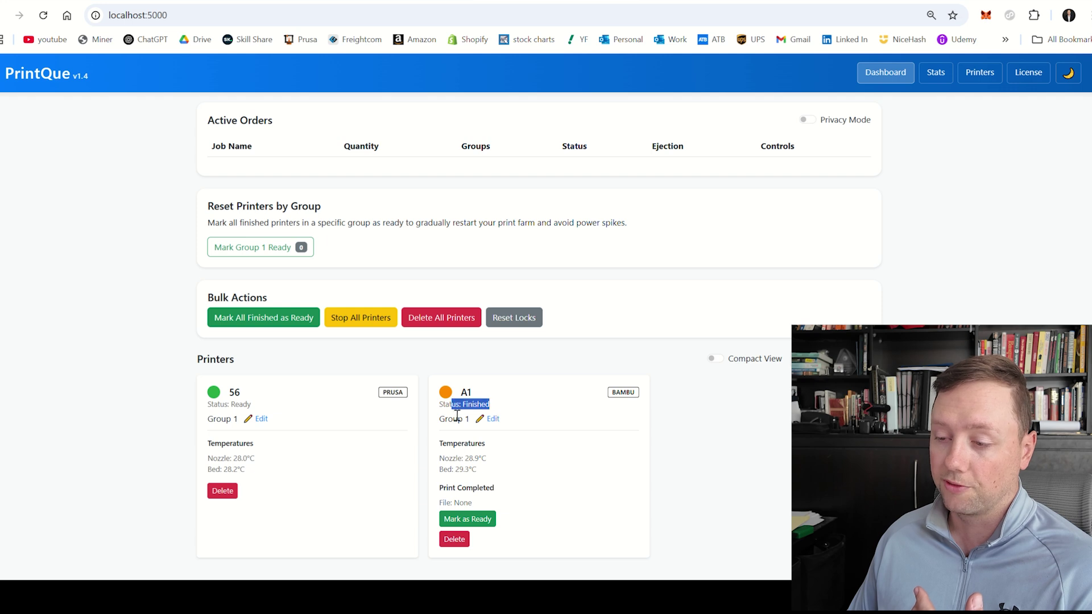
{"action": "left_click", "coordinate": [506, 424]}
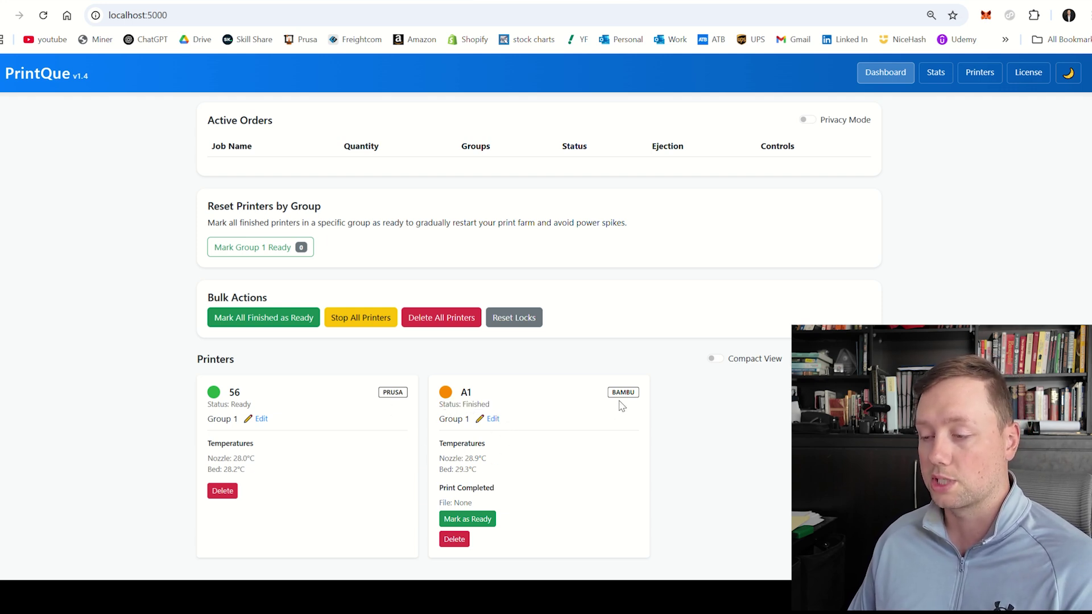
{"action": "left_click_drag", "start_coordinate": [609, 396], "coordinate": [640, 399]}
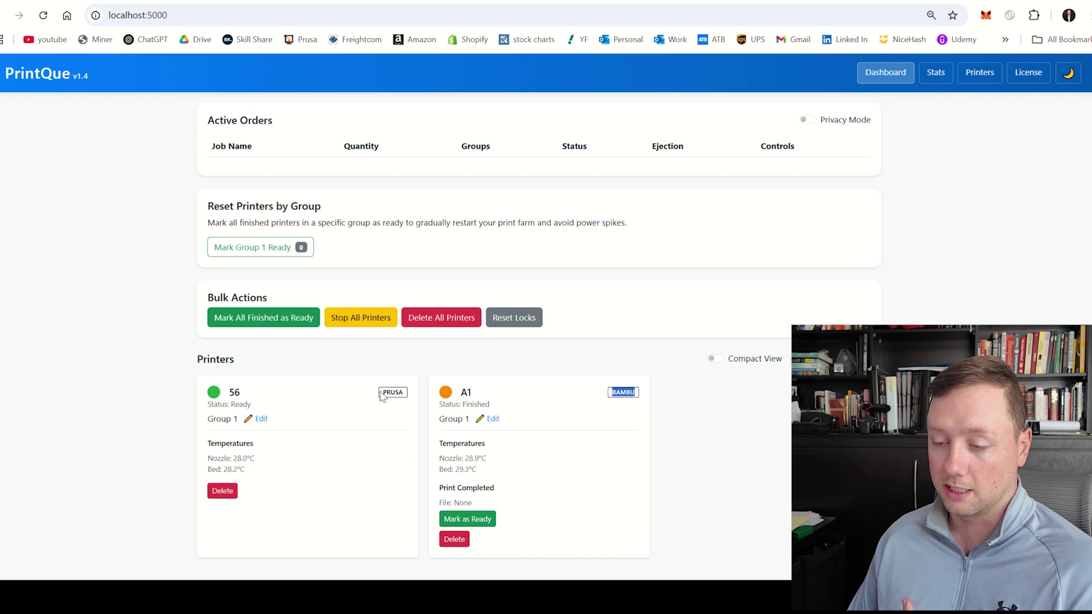
{"action": "left_click_drag", "start_coordinate": [381, 396], "coordinate": [409, 397]}
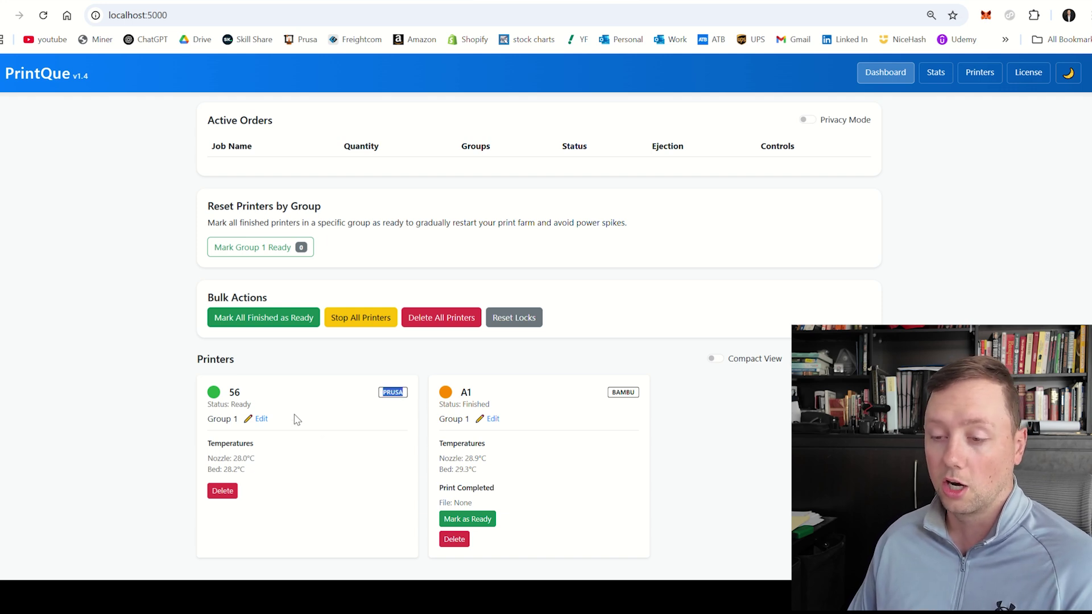
{"action": "left_click", "coordinate": [278, 468]}
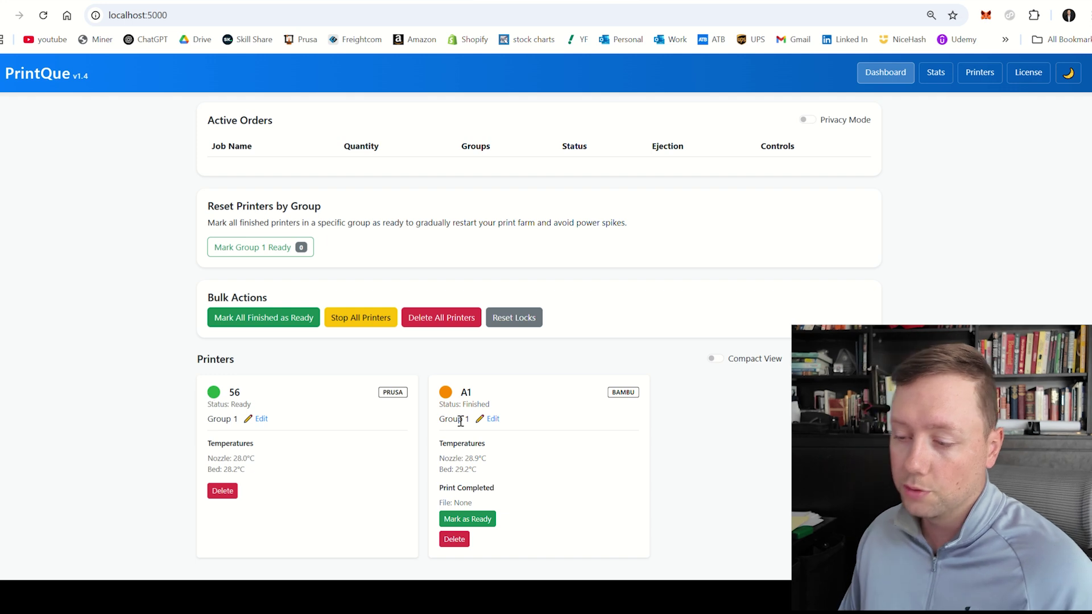
Return to the add-printer form, choose the Bambu type and look over its fields and the bulk-add section
{"action": "left_click", "coordinate": [977, 76]}
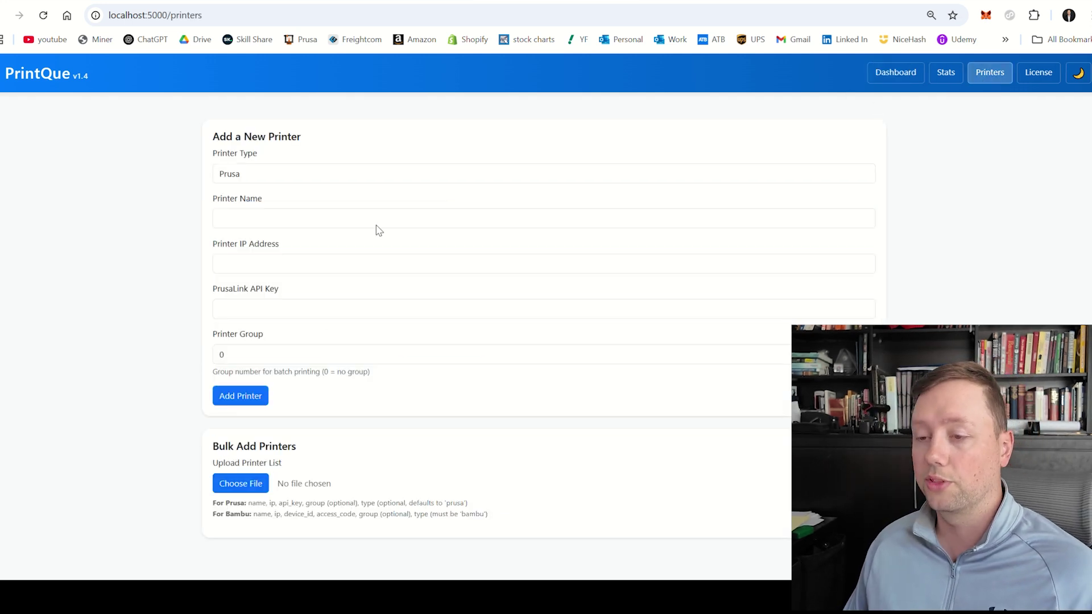
{"action": "left_click", "coordinate": [265, 181]}
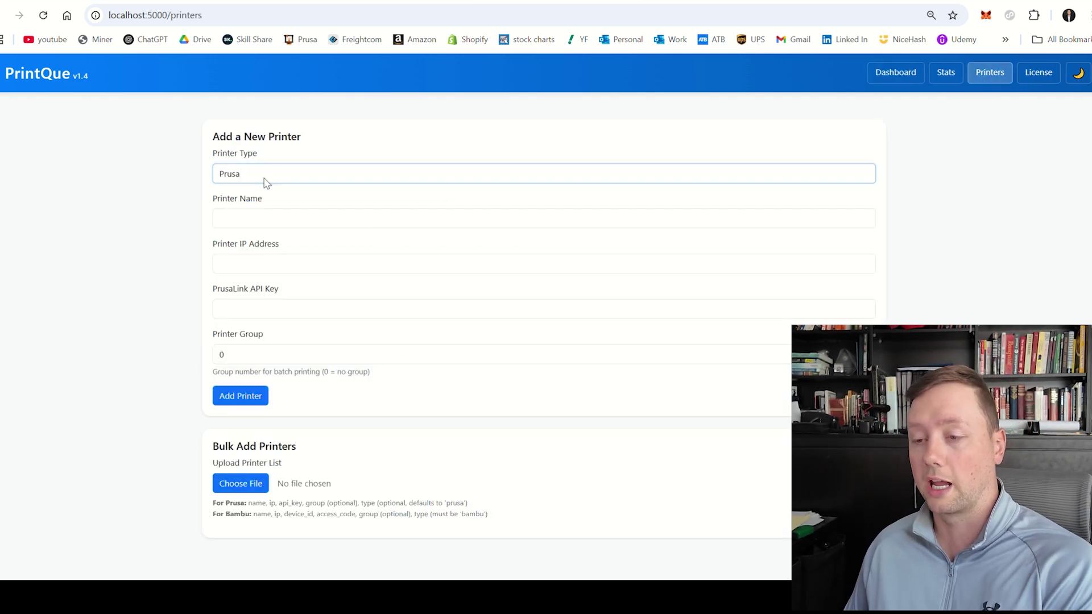
{"action": "left_click", "coordinate": [257, 214]}
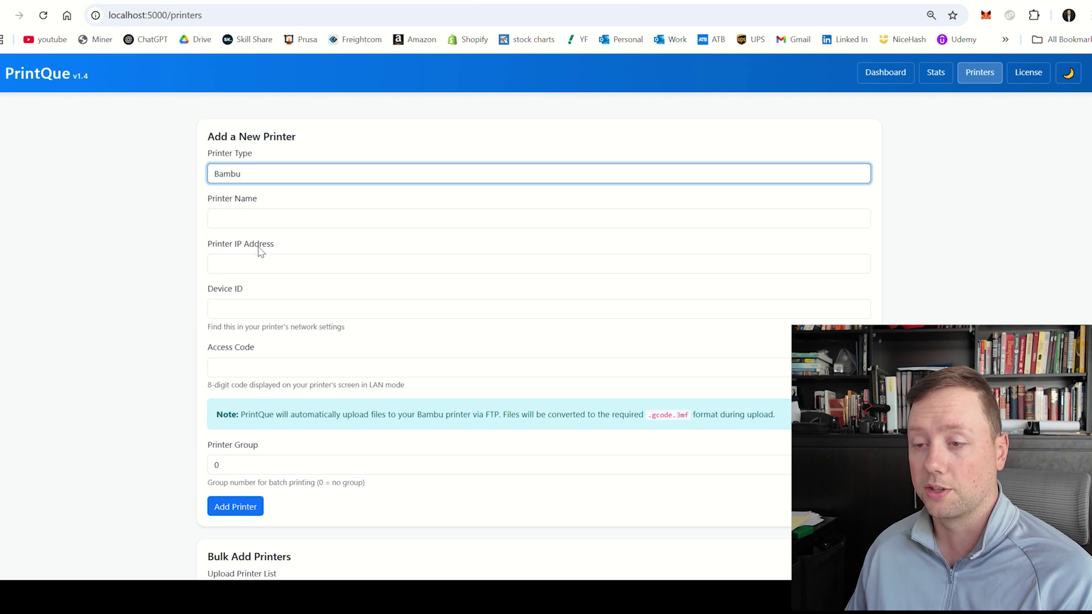
{"action": "scroll", "coordinate": [243, 300], "scroll_direction": "down", "scroll_amount": 2}
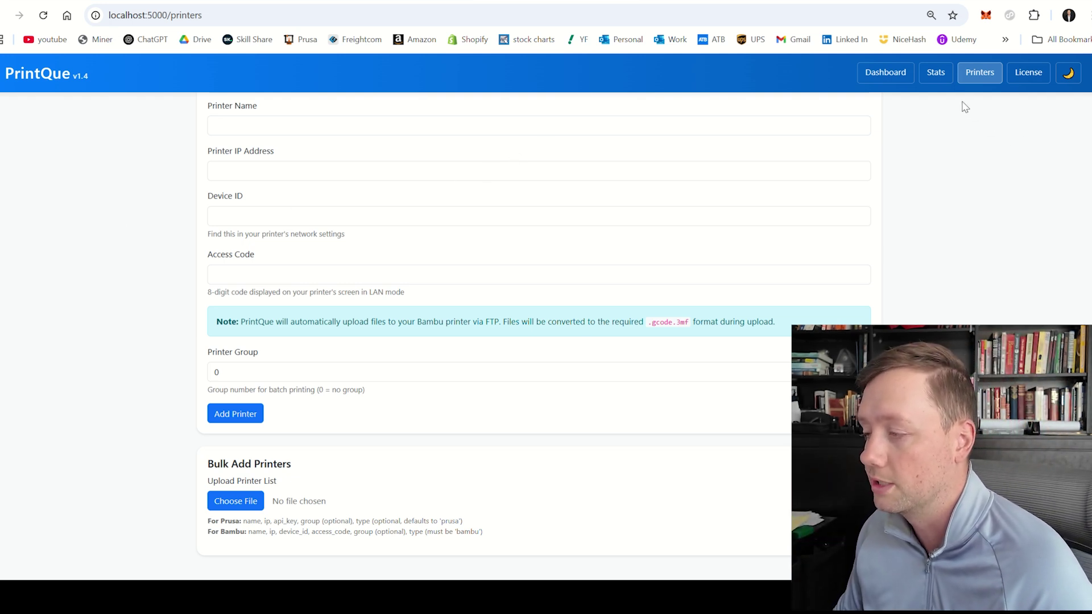
Look over the License Management page, try the dark theme and switch back to the light one
{"action": "left_click", "coordinate": [941, 79]}
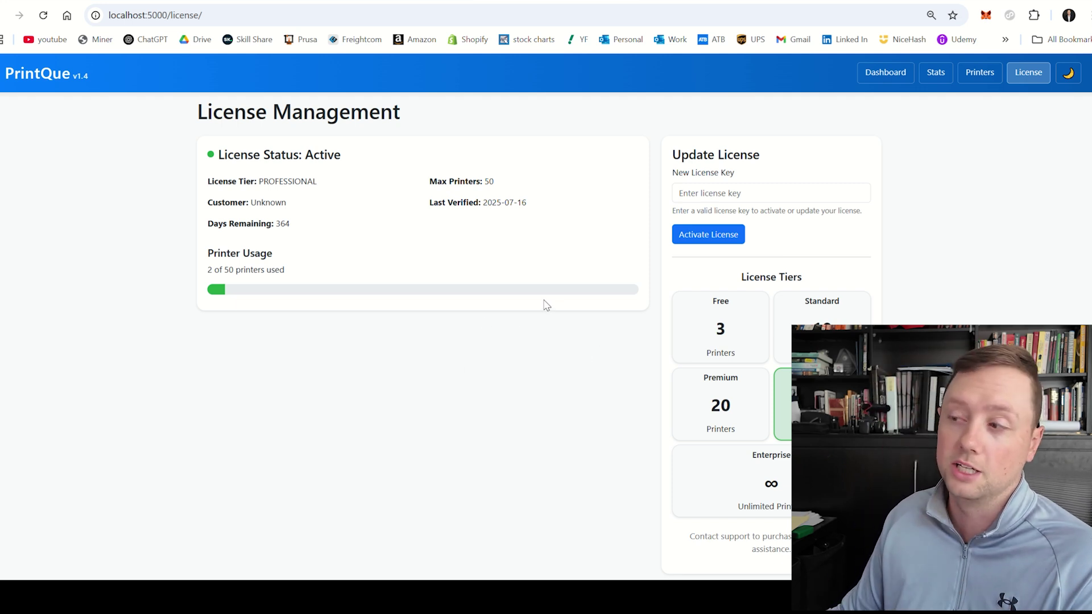
{"action": "left_click", "coordinate": [1070, 74]}
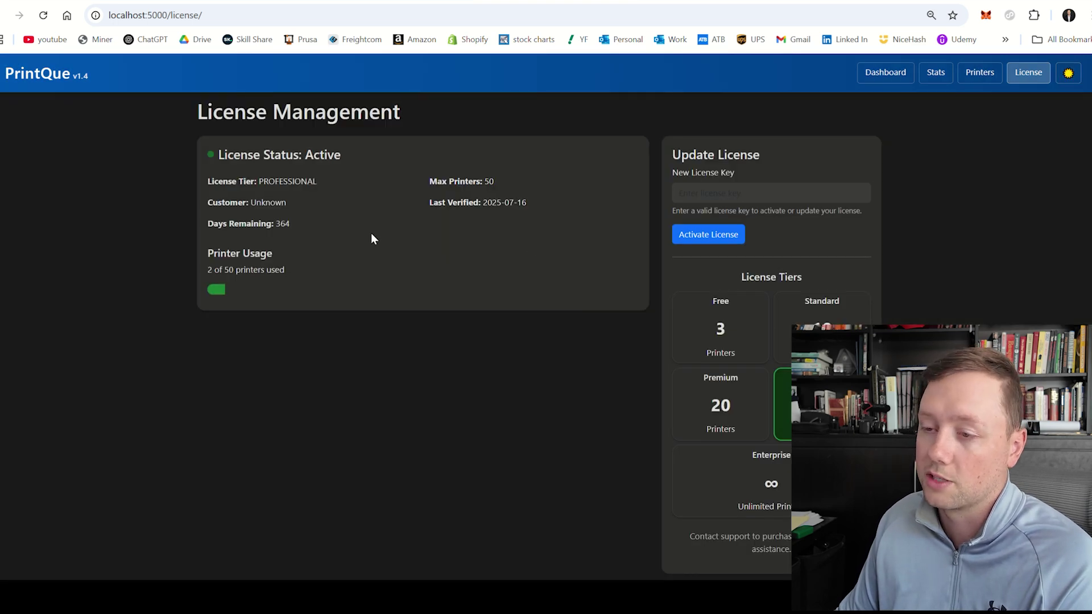
{"action": "left_click", "coordinate": [1070, 74]}
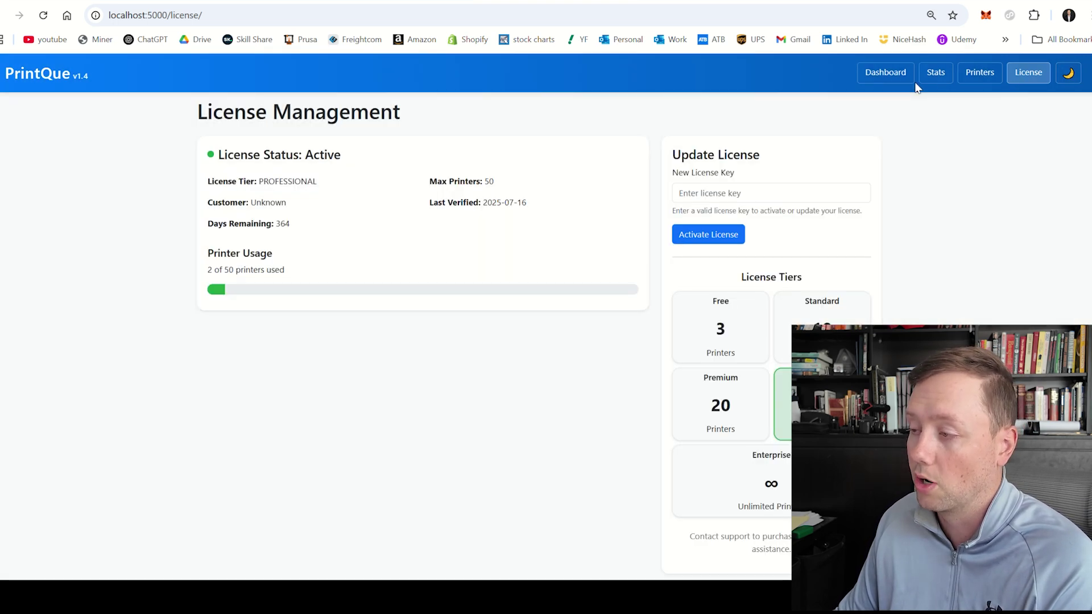
Return to the dashboard and review the Print Farm Status overview and the New Orders section
{"action": "left_click", "coordinate": [906, 84]}
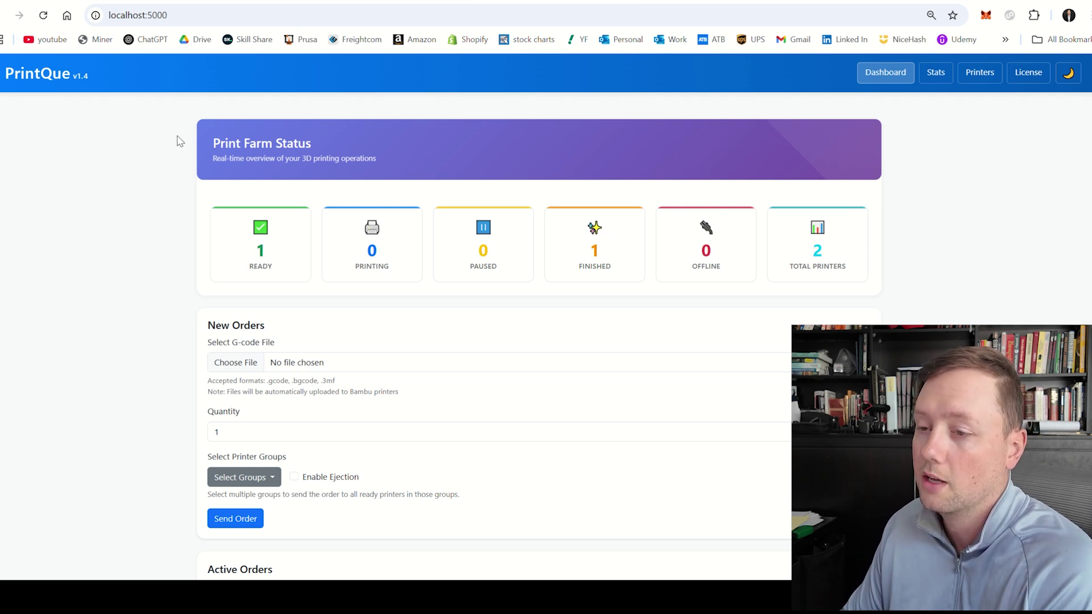
{"action": "left_click_drag", "start_coordinate": [178, 137], "coordinate": [905, 215]}
{"action": "left_click", "coordinate": [917, 236]}
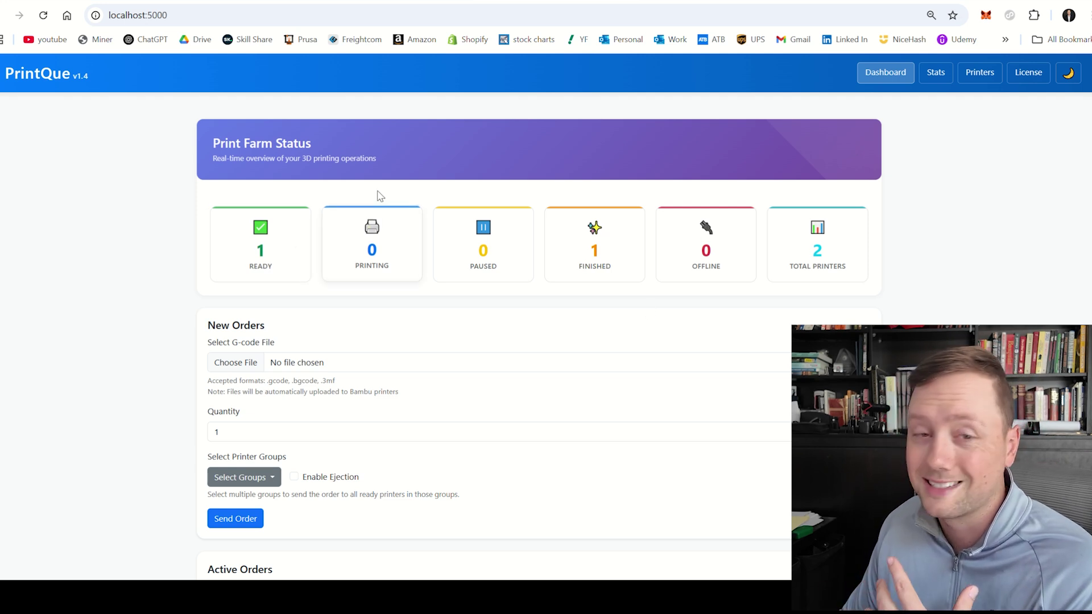
{"action": "scroll", "coordinate": [225, 230], "scroll_direction": "down", "scroll_amount": 3}
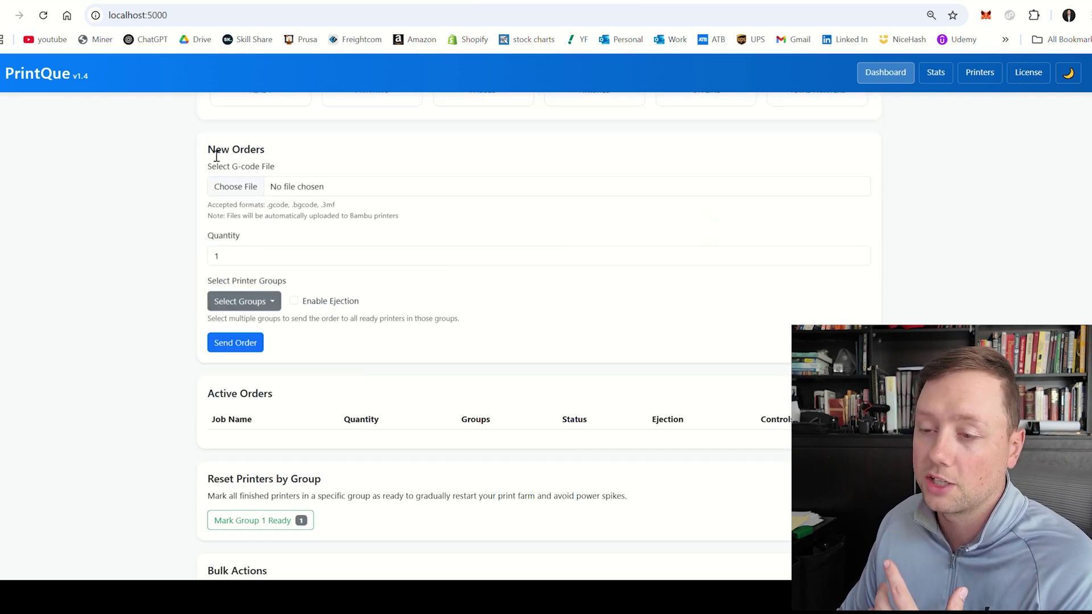
{"action": "left_click_drag", "start_coordinate": [215, 153], "coordinate": [275, 155]}
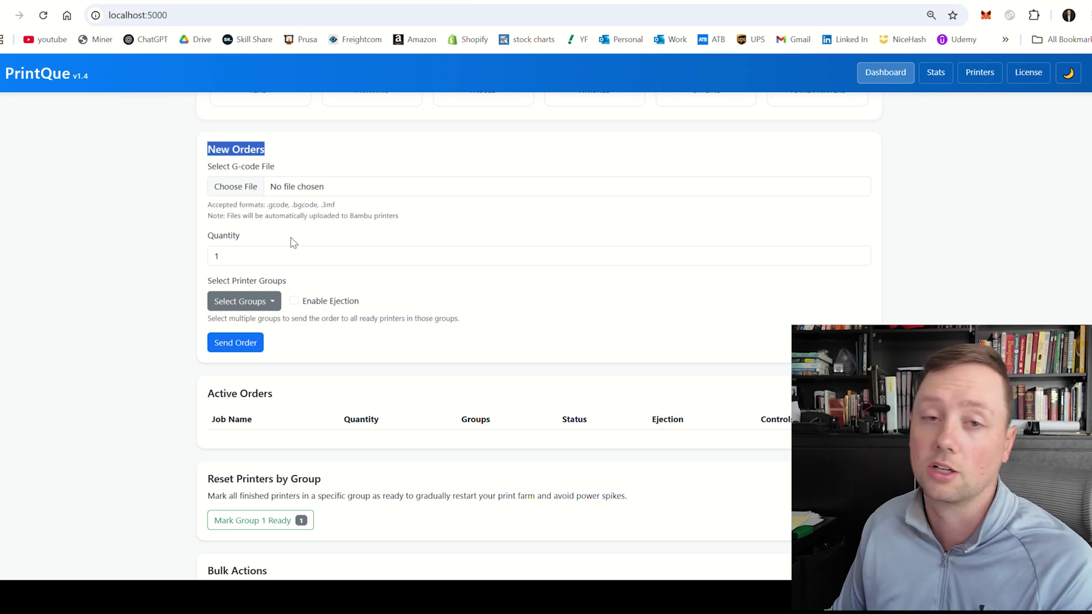
Load prusa vase no purge.bgcode as the new order's G-code file and set the quantity to 4
{"action": "left_click", "coordinate": [248, 193]}
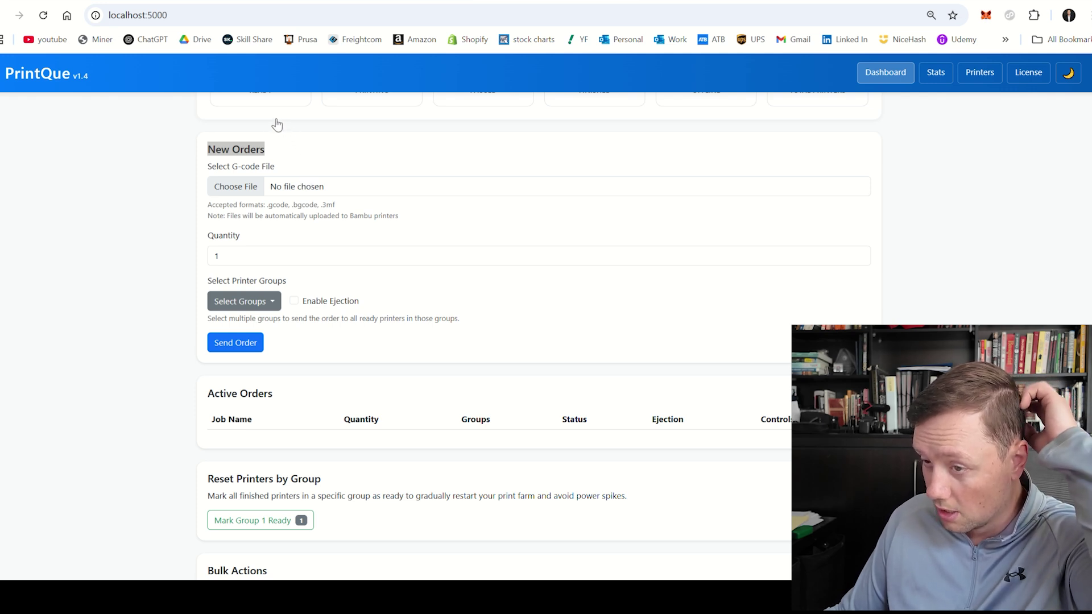
{"action": "key", "text": "Return"}
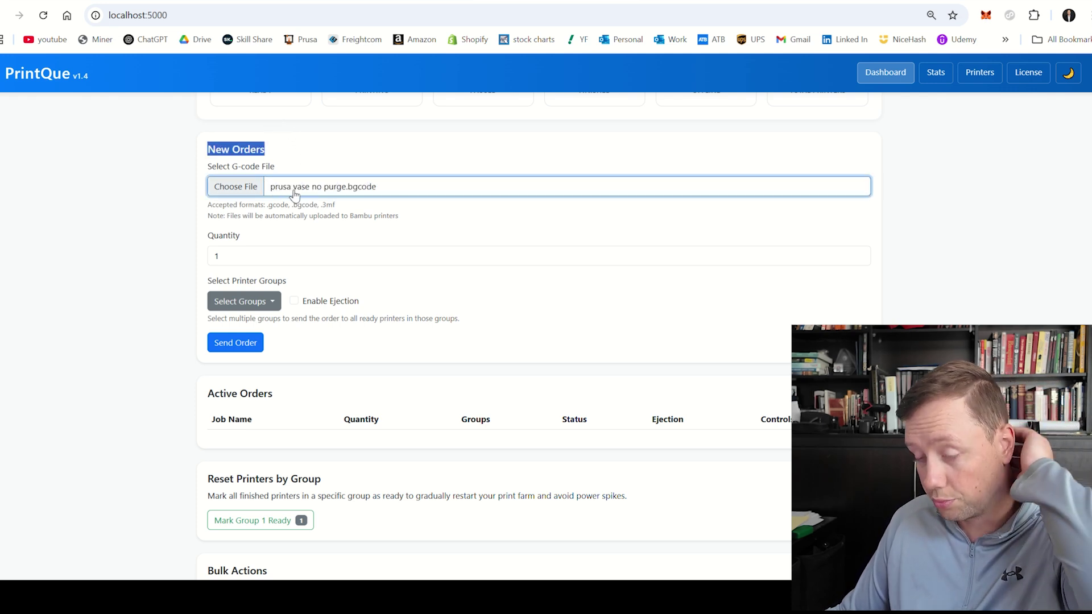
{"action": "key", "text": "Tab"}
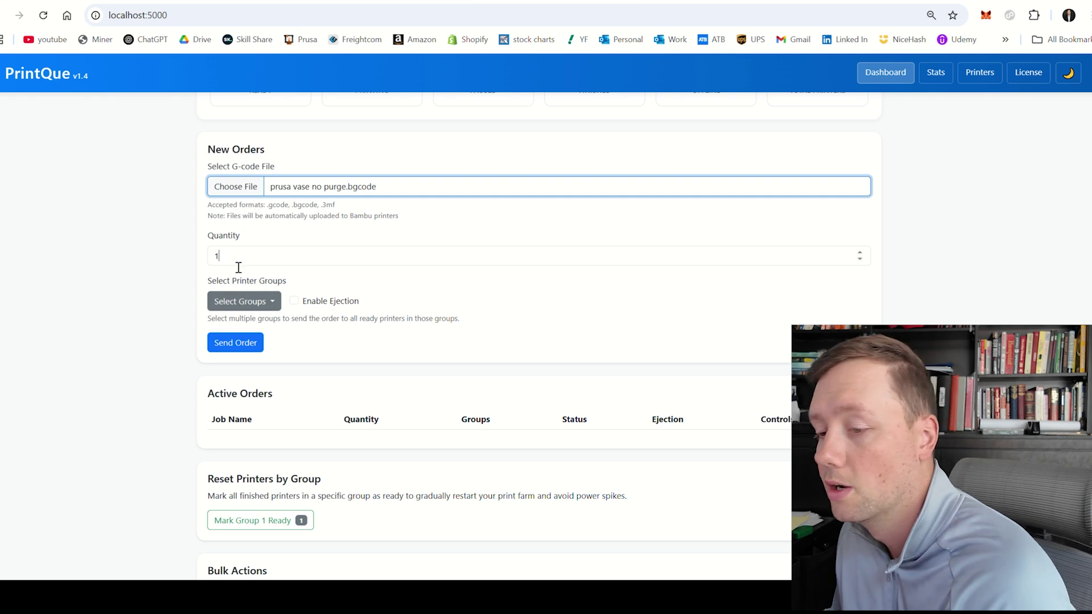
{"action": "type", "text": "4"}
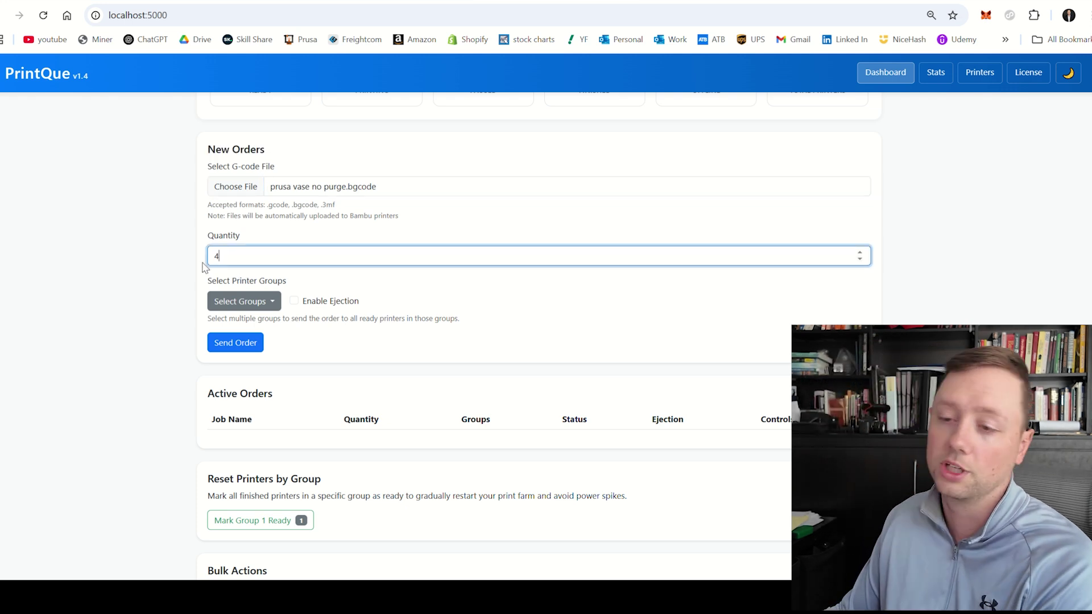
Choose Group 1 as the printer group for the 4-piece vase order
{"action": "left_click_drag", "start_coordinate": [247, 244], "coordinate": [206, 242]}
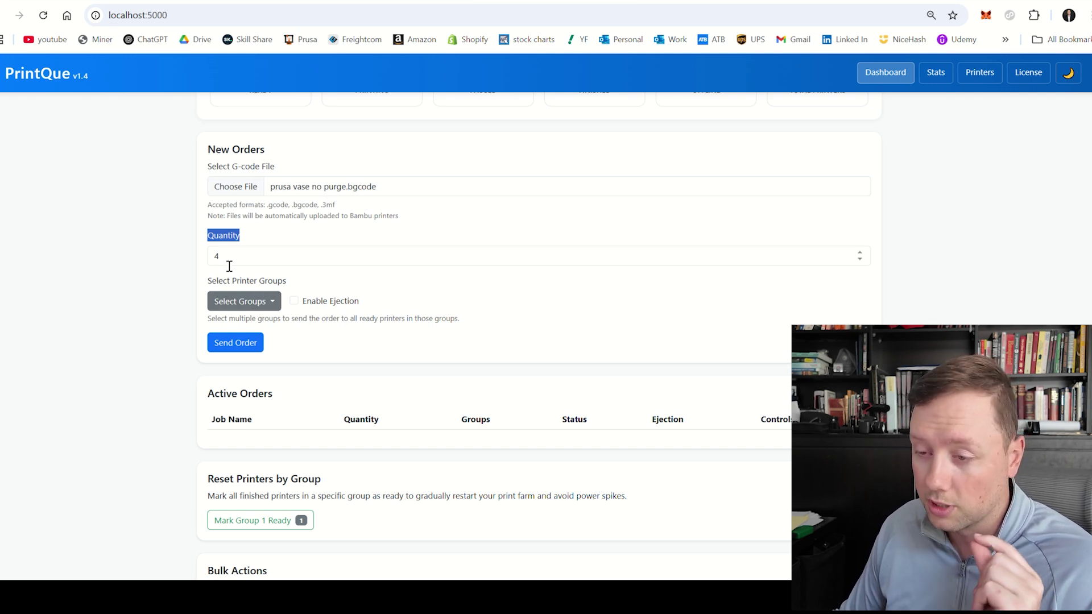
{"action": "left_click", "coordinate": [244, 302]}
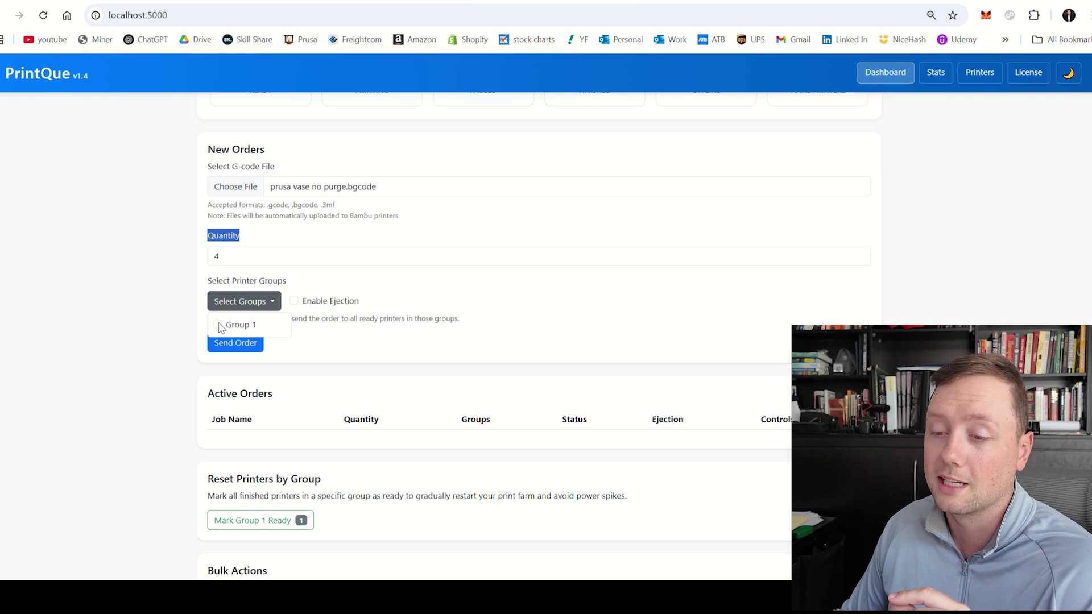
{"action": "left_click", "coordinate": [218, 325]}
{"action": "left_click", "coordinate": [171, 317]}
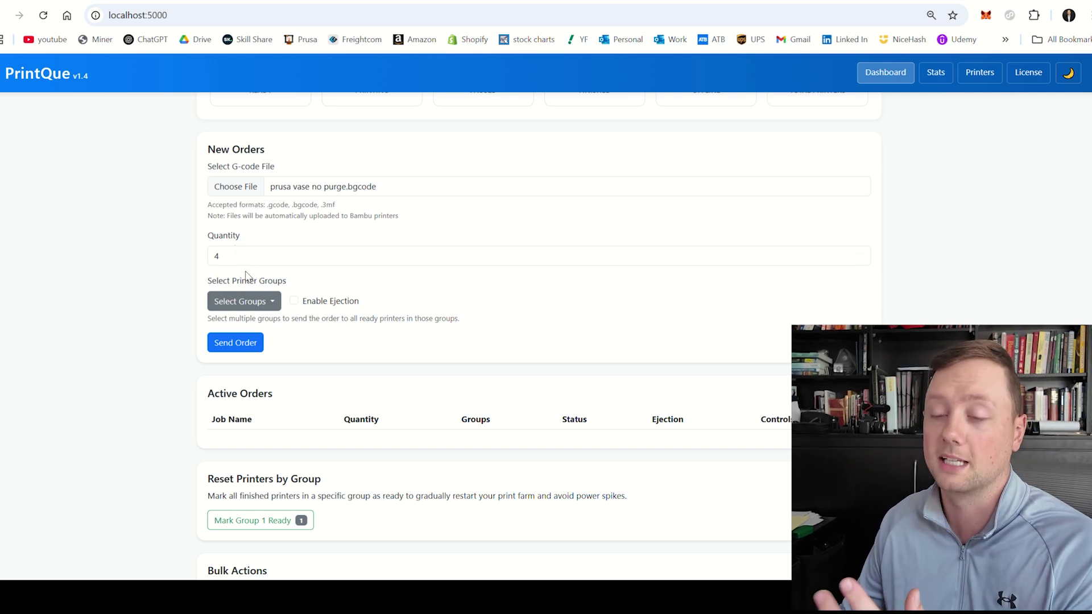
{"action": "left_click", "coordinate": [253, 306]}
{"action": "left_click", "coordinate": [228, 324]}
{"action": "left_click", "coordinate": [312, 339]}
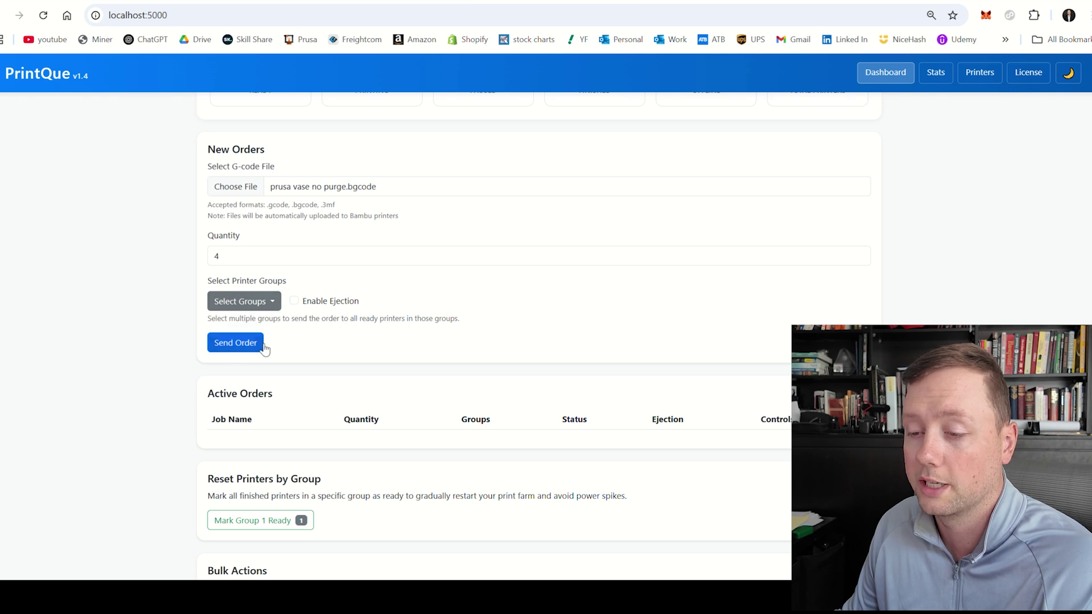
Move the Bambu printer A1 to group 2 and save the change
{"action": "scroll", "coordinate": [329, 341], "scroll_direction": "down", "scroll_amount": 5}
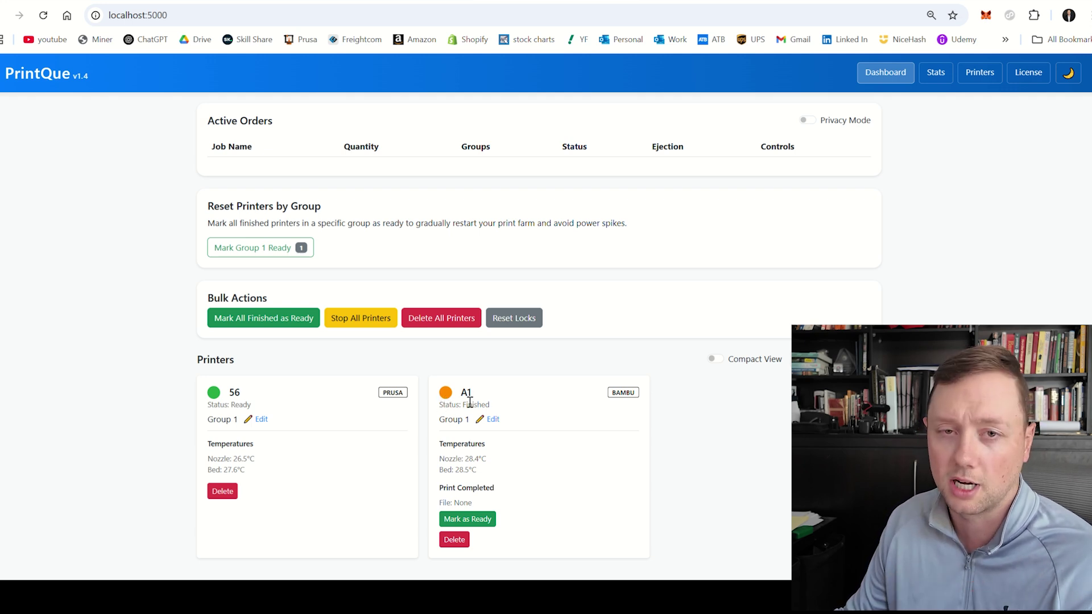
{"action": "left_click", "coordinate": [493, 420]}
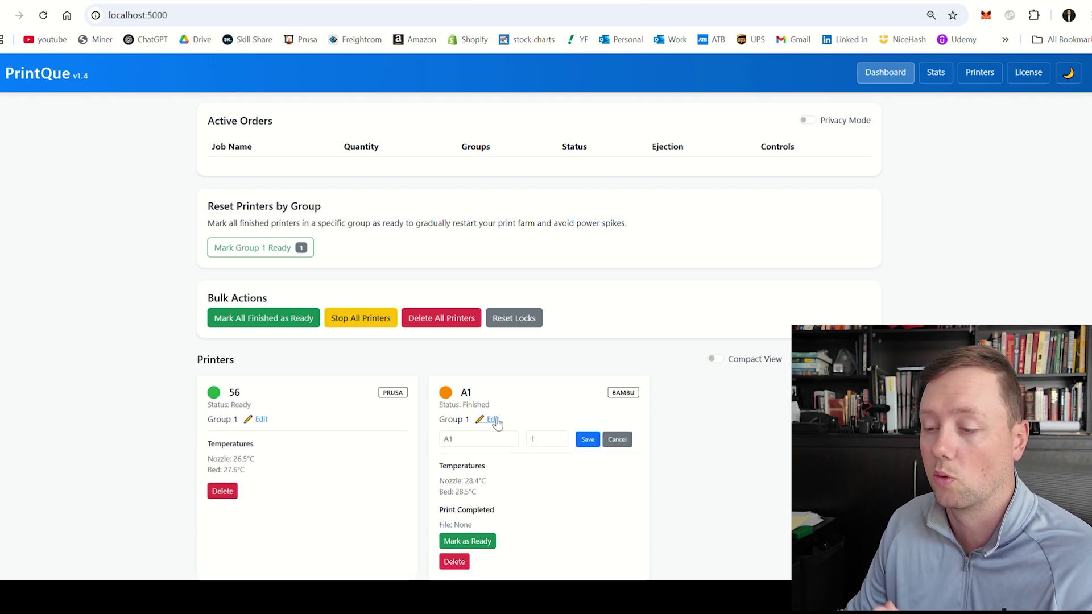
{"action": "left_click", "coordinate": [560, 437]}
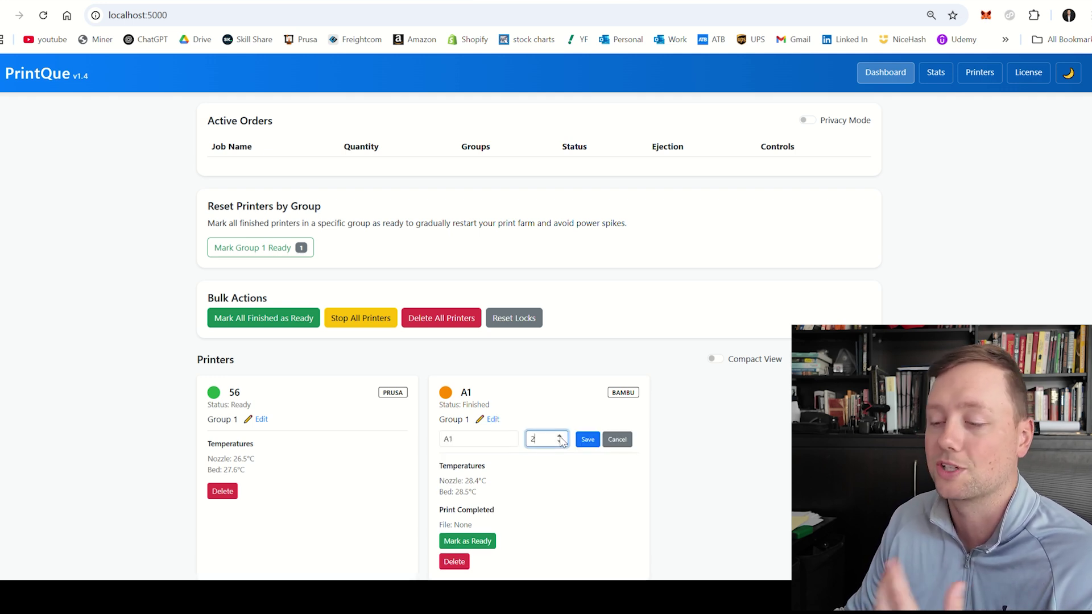
{"action": "left_click", "coordinate": [589, 442]}
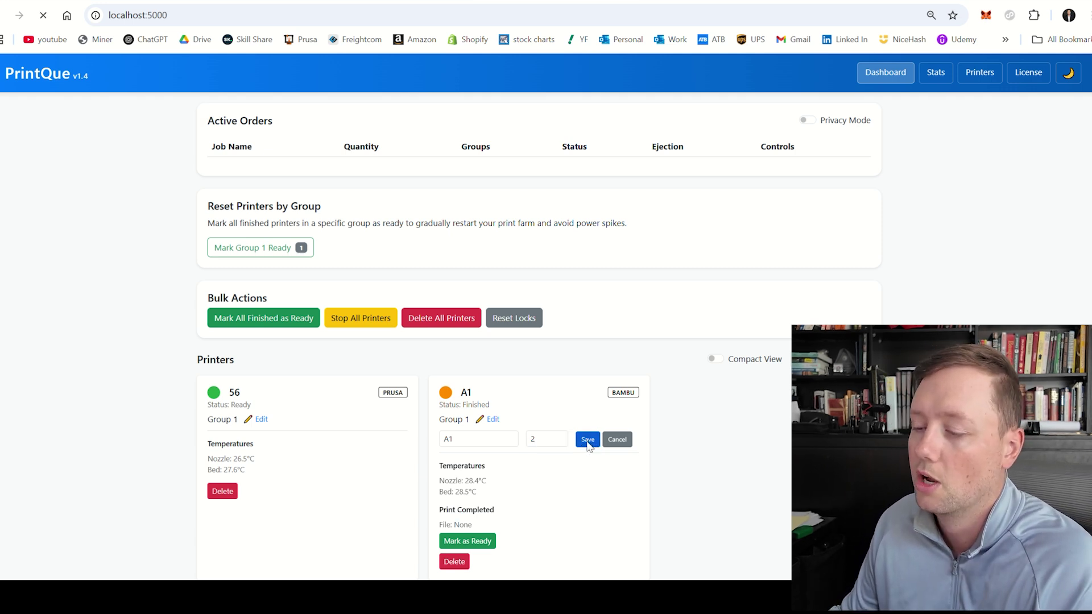
Send a new order for prusa vase no purge.bgcode with quantity 4 to Group 1, leaving ejection disabled
{"action": "scroll", "coordinate": [478, 393], "scroll_direction": "down", "scroll_amount": 6}
{"action": "scroll", "coordinate": [415, 370], "scroll_direction": "up", "scroll_amount": 6}
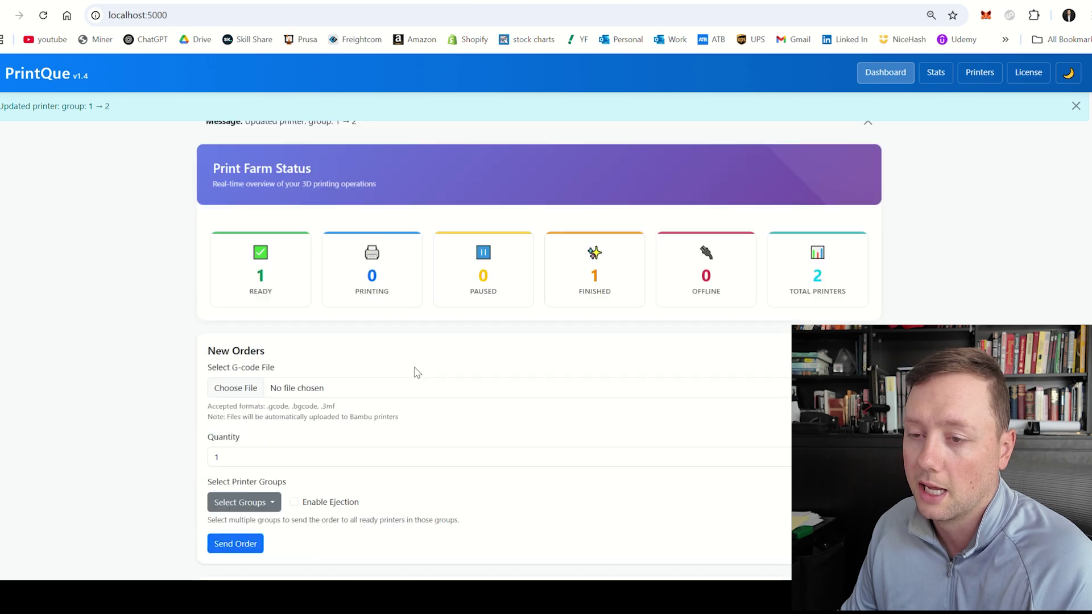
{"action": "scroll", "coordinate": [251, 374], "scroll_direction": "down", "scroll_amount": 3}
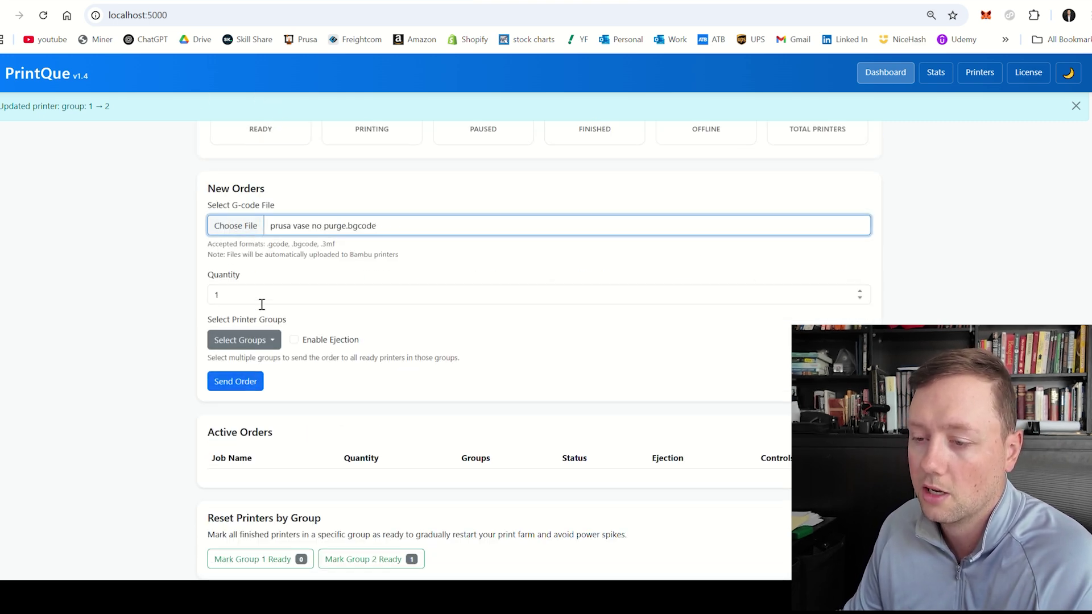
{"action": "key", "text": "Tab"}
{"action": "type", "text": "4"}
{"action": "left_click", "coordinate": [219, 343]}
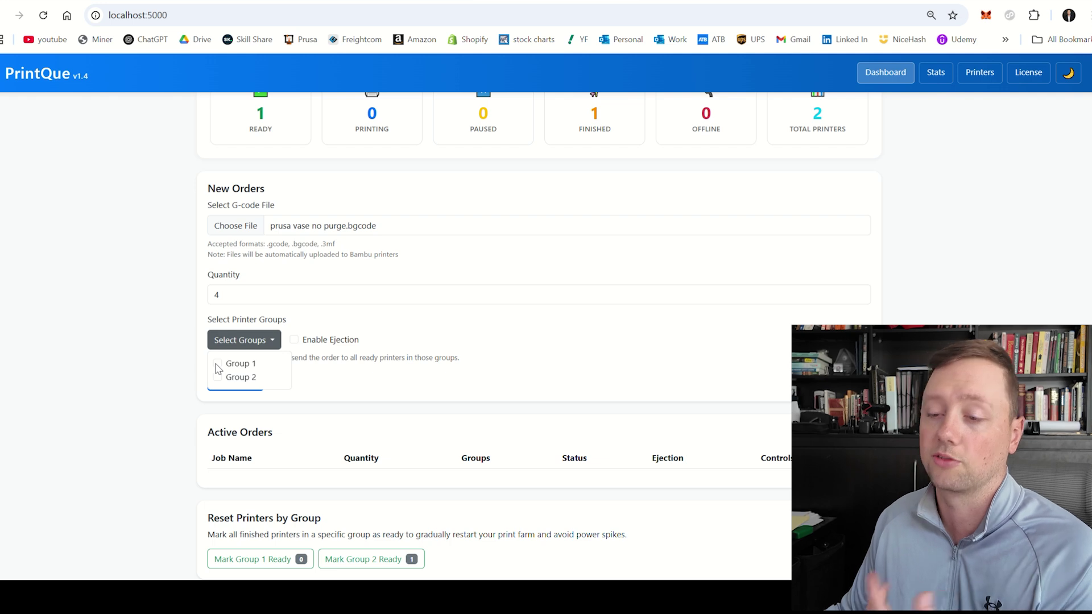
{"action": "left_click", "coordinate": [218, 366]}
{"action": "left_click", "coordinate": [295, 350]}
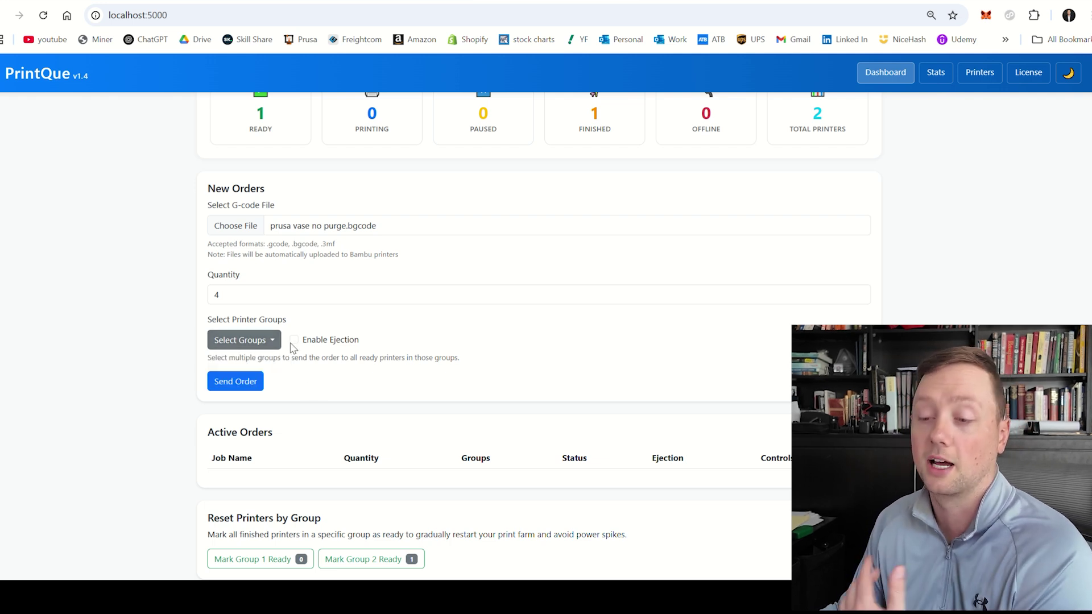
{"action": "left_click", "coordinate": [237, 381]}
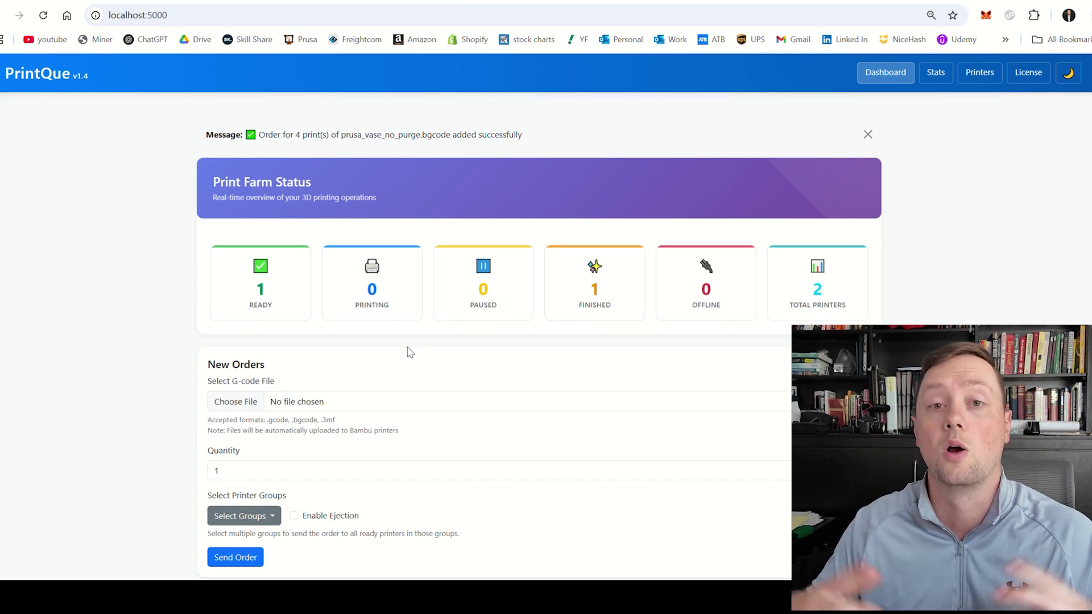
Examine the vase job in Active Orders, including its name, quantity, status, ejection setting and ordering controls
{"action": "scroll", "coordinate": [414, 310], "scroll_direction": "down", "scroll_amount": 5}
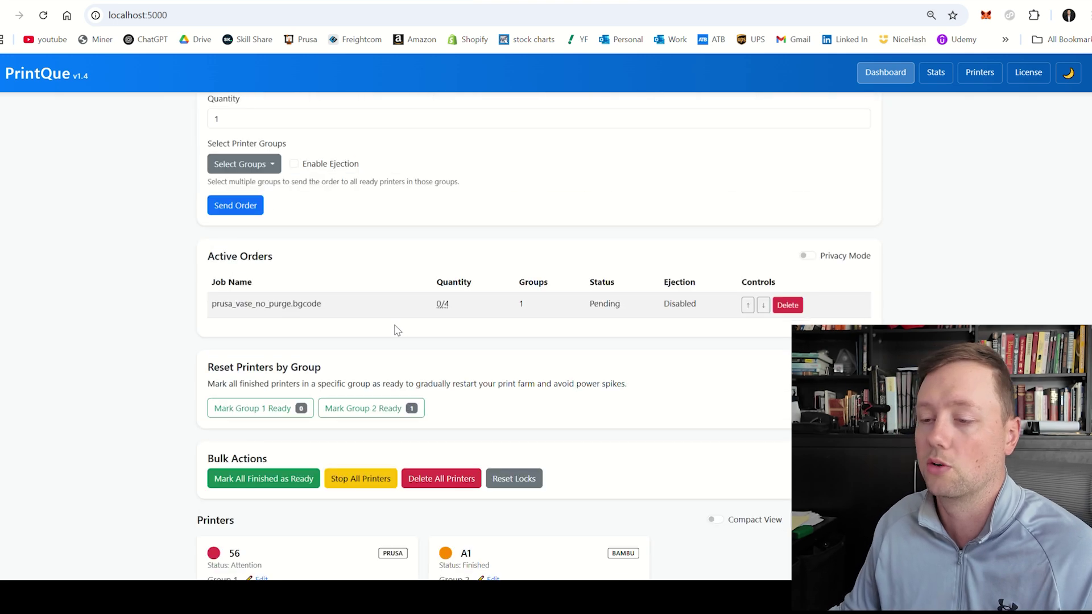
{"action": "left_click_drag", "start_coordinate": [279, 261], "coordinate": [216, 256]}
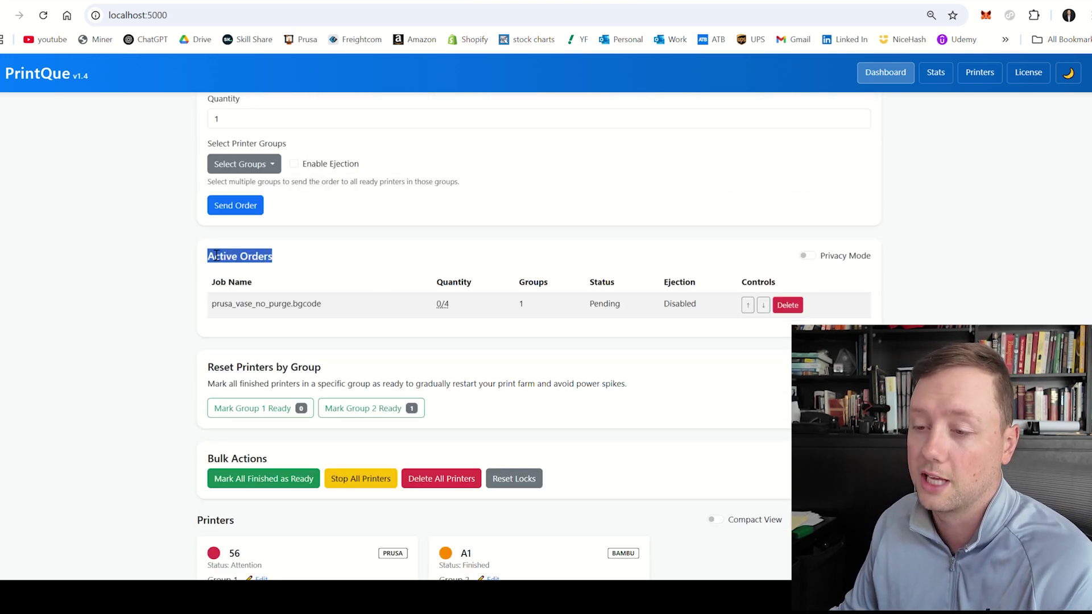
{"action": "left_click_drag", "start_coordinate": [212, 309], "coordinate": [328, 309]}
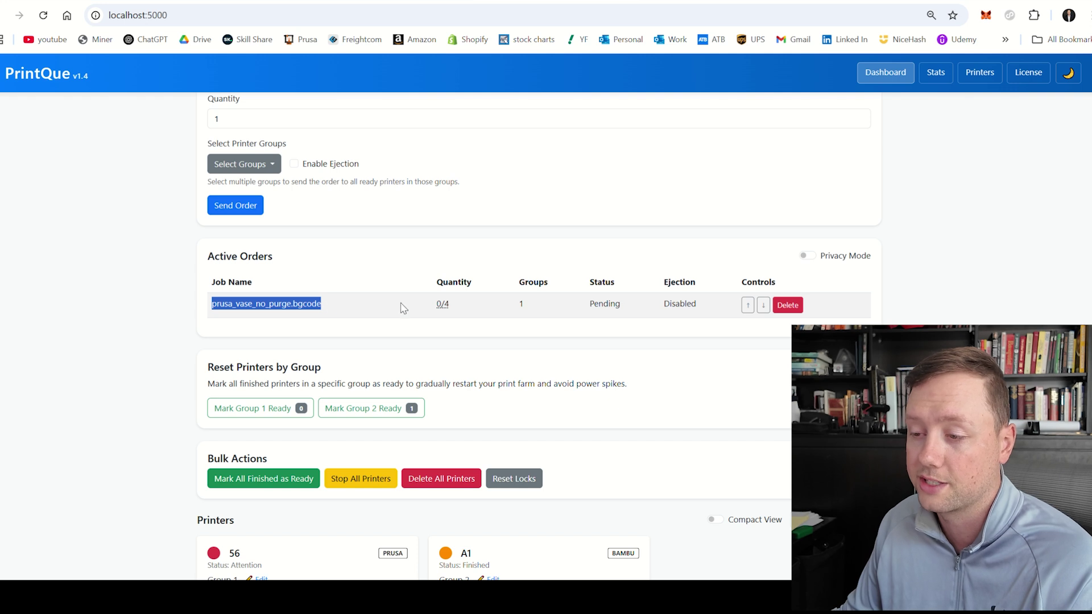
{"action": "left_click_drag", "start_coordinate": [456, 307], "coordinate": [424, 308]}
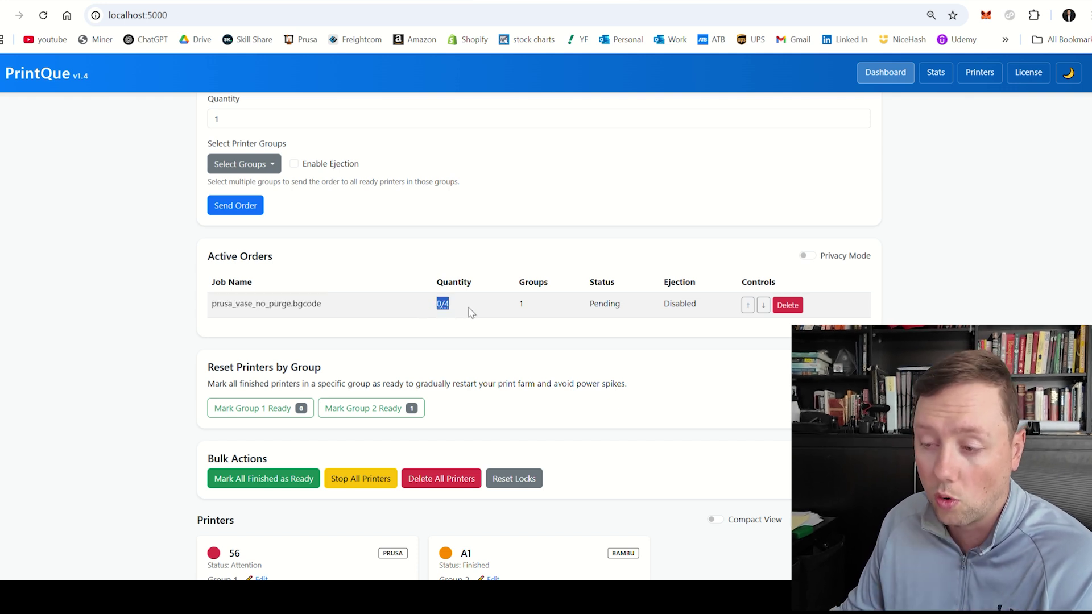
{"action": "left_click", "coordinate": [429, 312]}
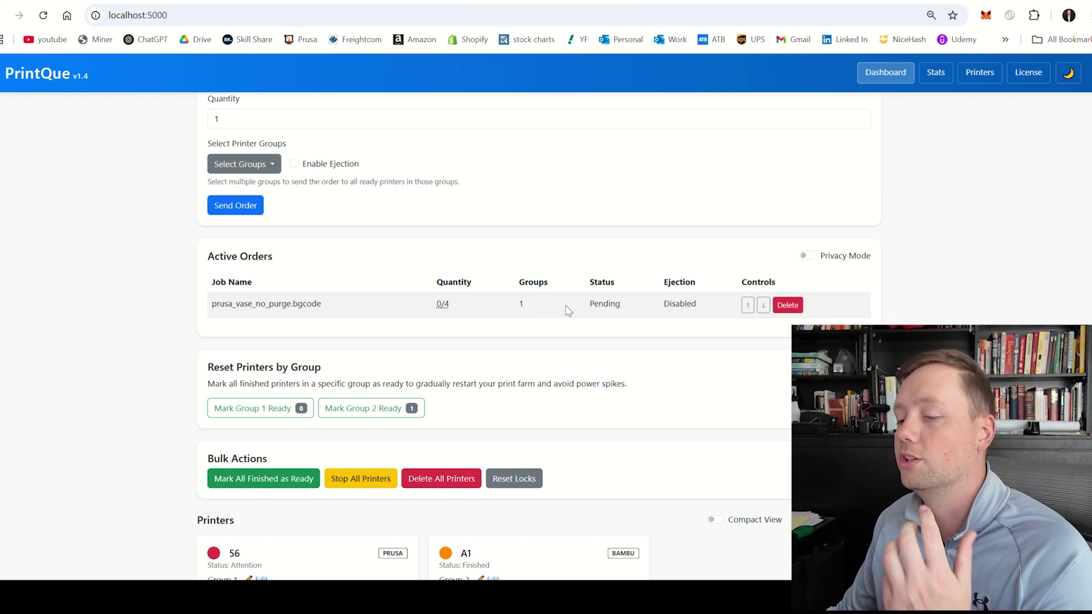
{"action": "left_click_drag", "start_coordinate": [590, 310], "coordinate": [623, 313]}
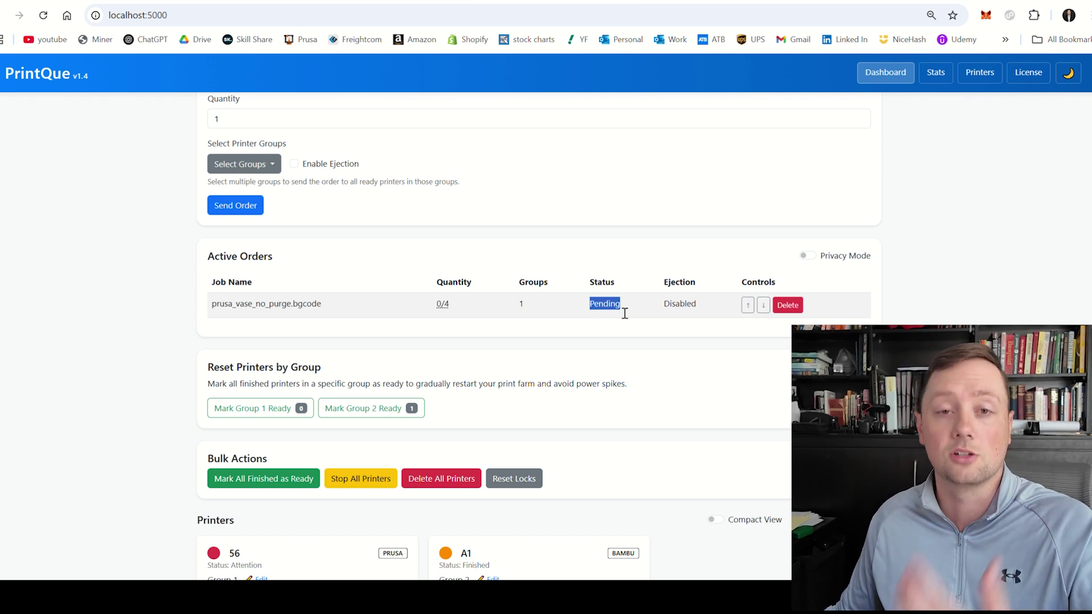
{"action": "left_click", "coordinate": [671, 287]}
{"action": "left_click_drag", "start_coordinate": [708, 308], "coordinate": [660, 289]}
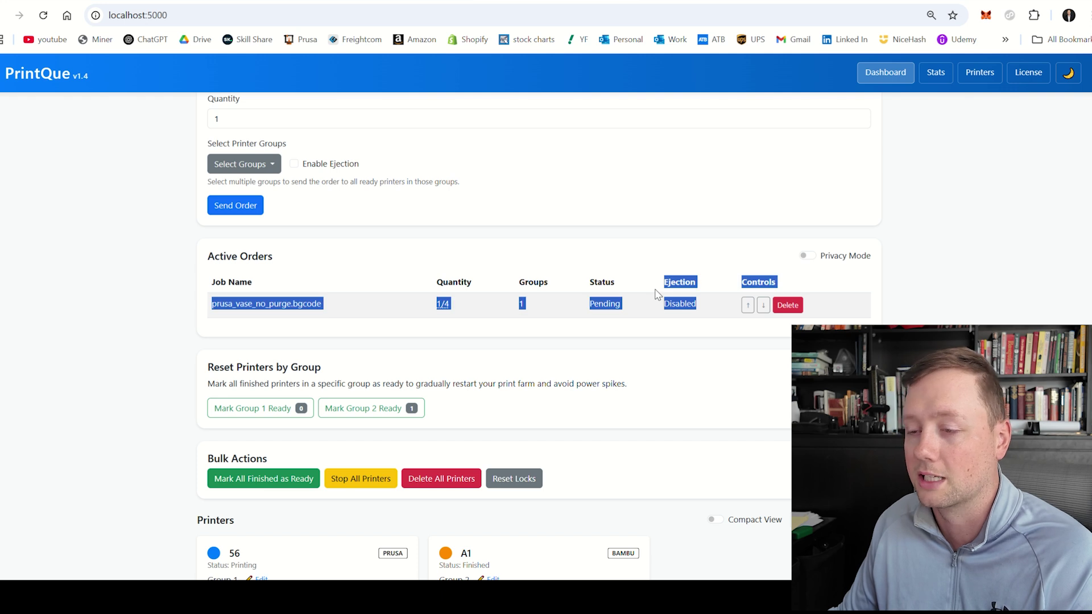
{"action": "left_click", "coordinate": [708, 318]}
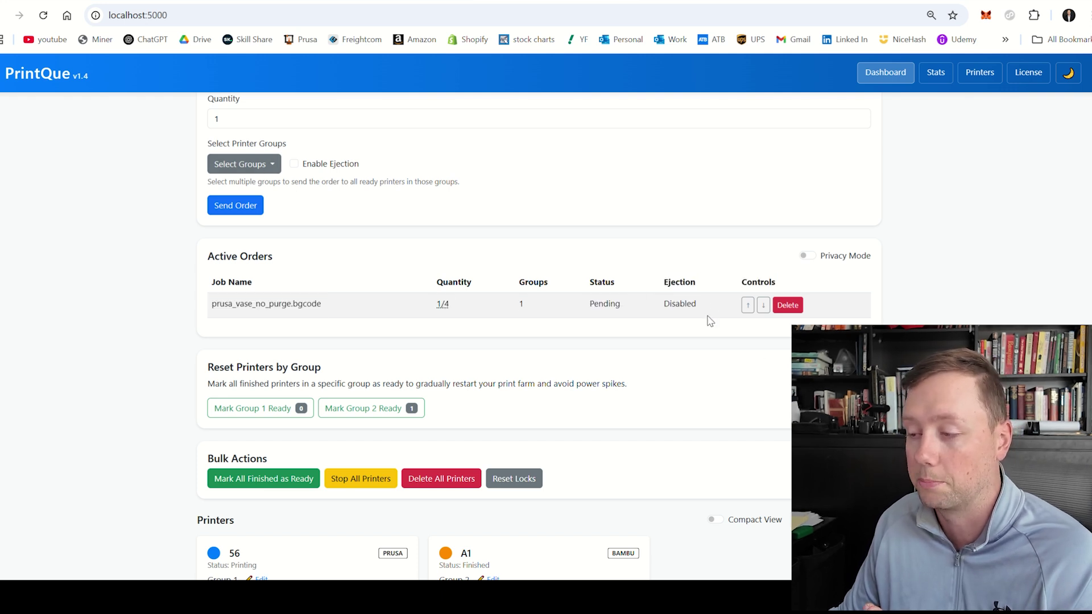
{"action": "left_click", "coordinate": [764, 313]}
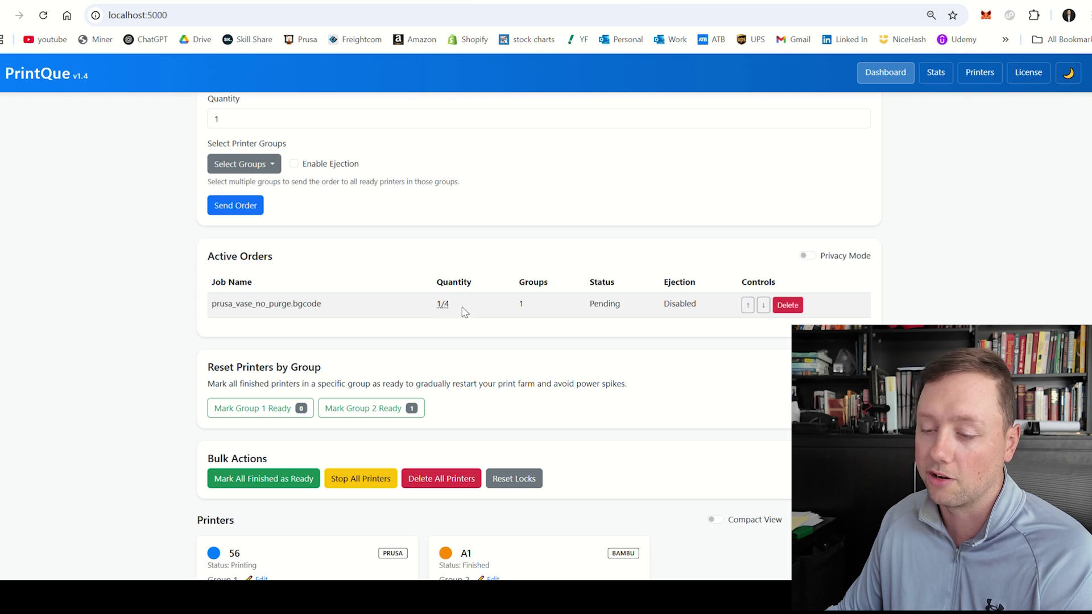
Check the Prusa printer 56's card for its status, type and the file being printed
{"action": "scroll", "coordinate": [466, 312], "scroll_direction": "down", "scroll_amount": 3}
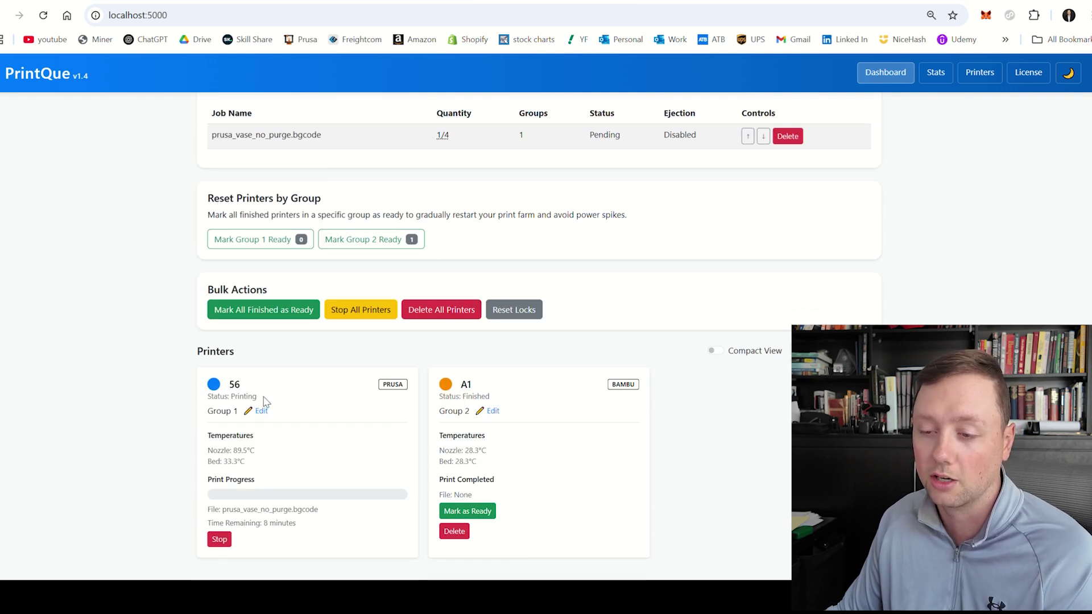
{"action": "left_click_drag", "start_coordinate": [263, 401], "coordinate": [399, 391]}
{"action": "left_click", "coordinate": [400, 393]}
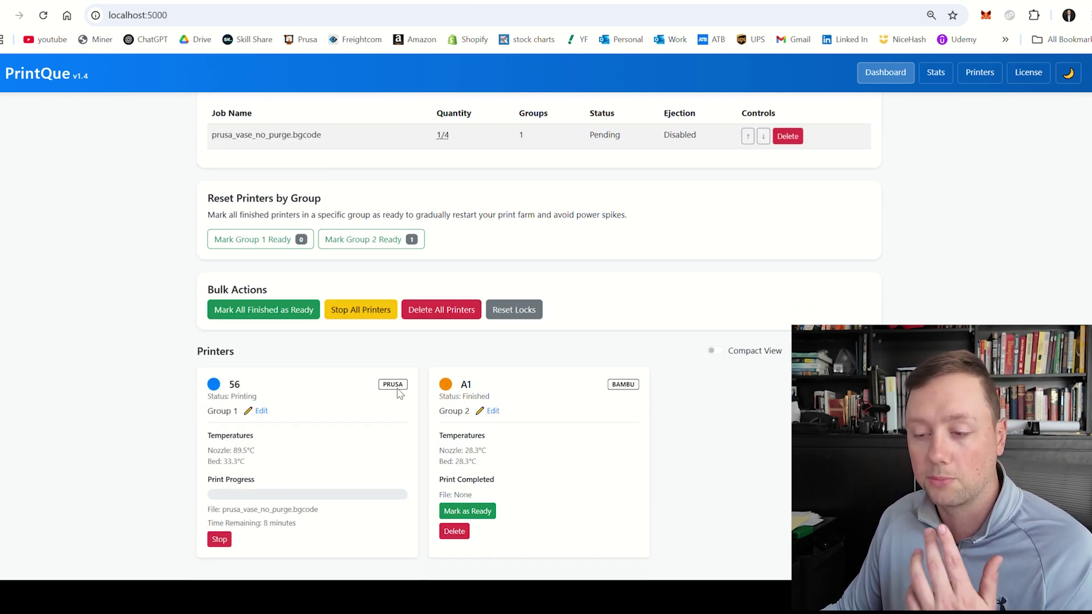
{"action": "left_click_drag", "start_coordinate": [332, 512], "coordinate": [202, 512]}
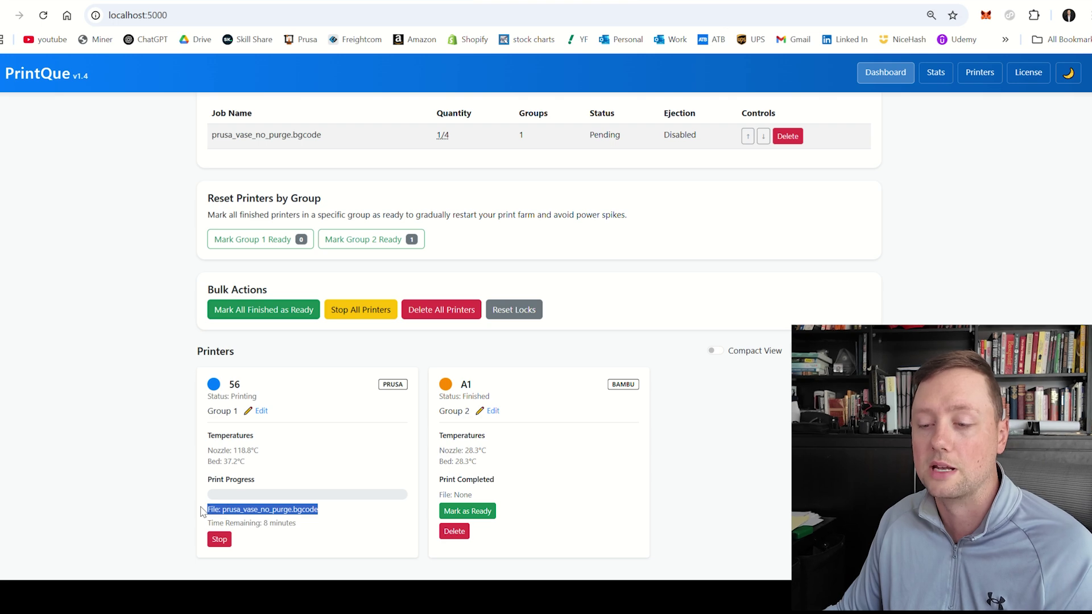
Try Privacy Mode on the active orders, check how the job name is displayed, and turn the mode off again
{"action": "scroll", "coordinate": [483, 358], "scroll_direction": "up", "scroll_amount": 3}
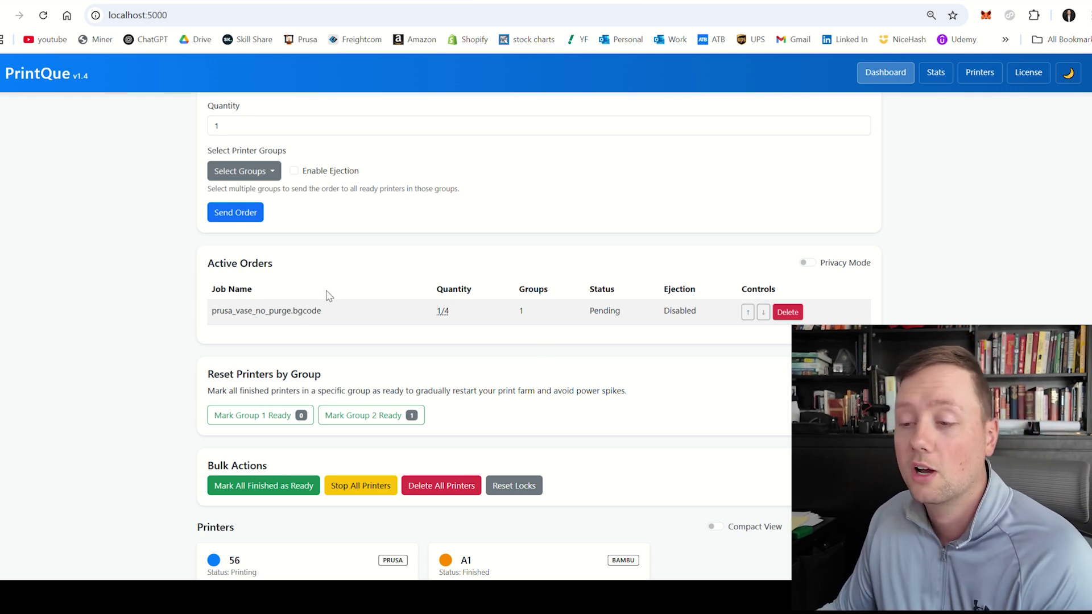
{"action": "left_click_drag", "start_coordinate": [331, 314], "coordinate": [212, 317]}
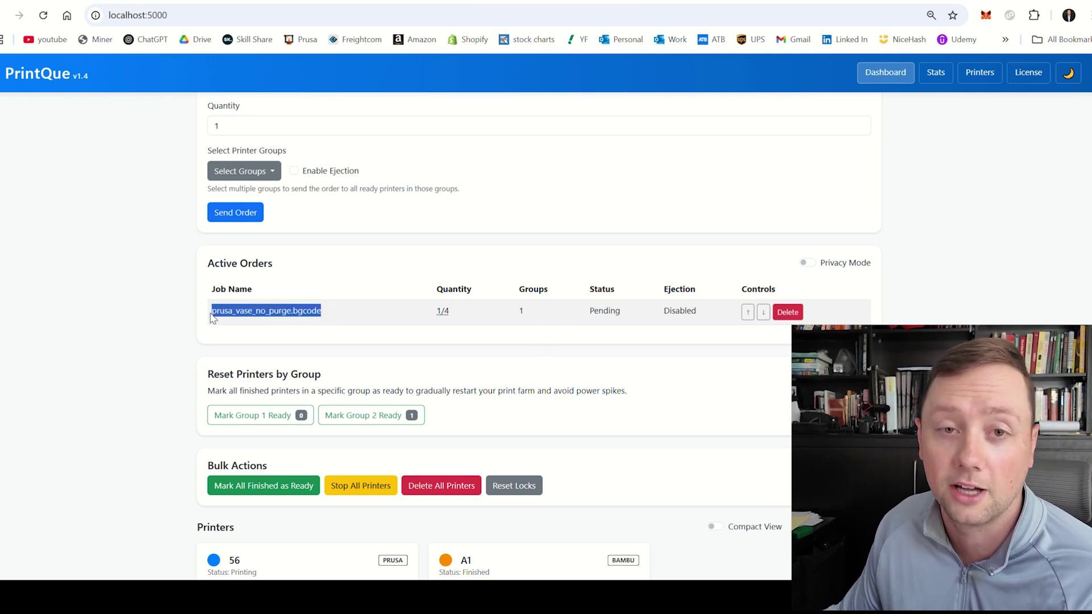
{"action": "left_click", "coordinate": [226, 320]}
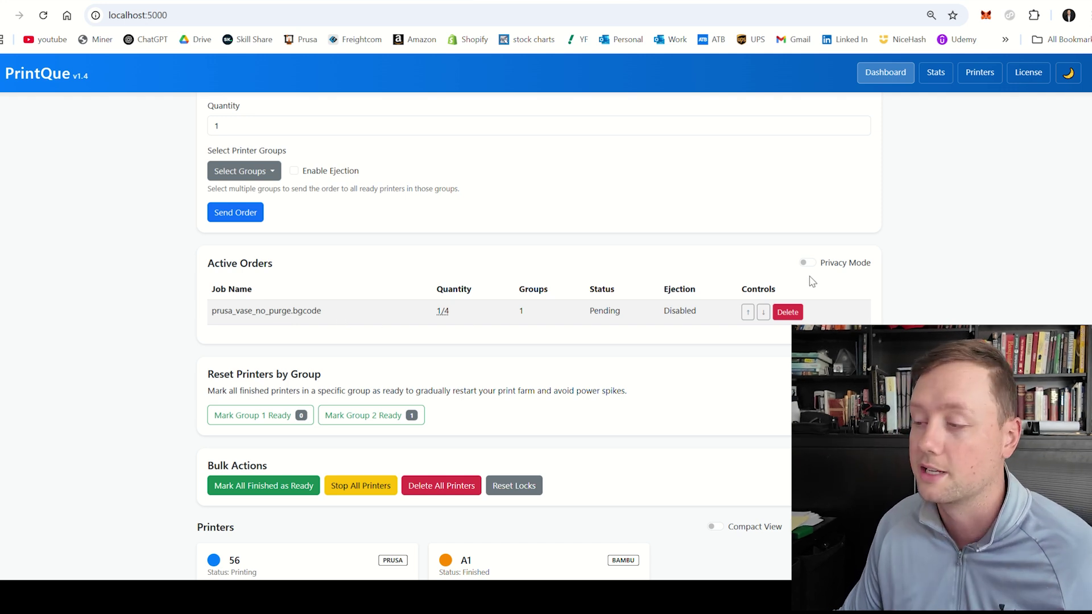
{"action": "left_click", "coordinate": [805, 262]}
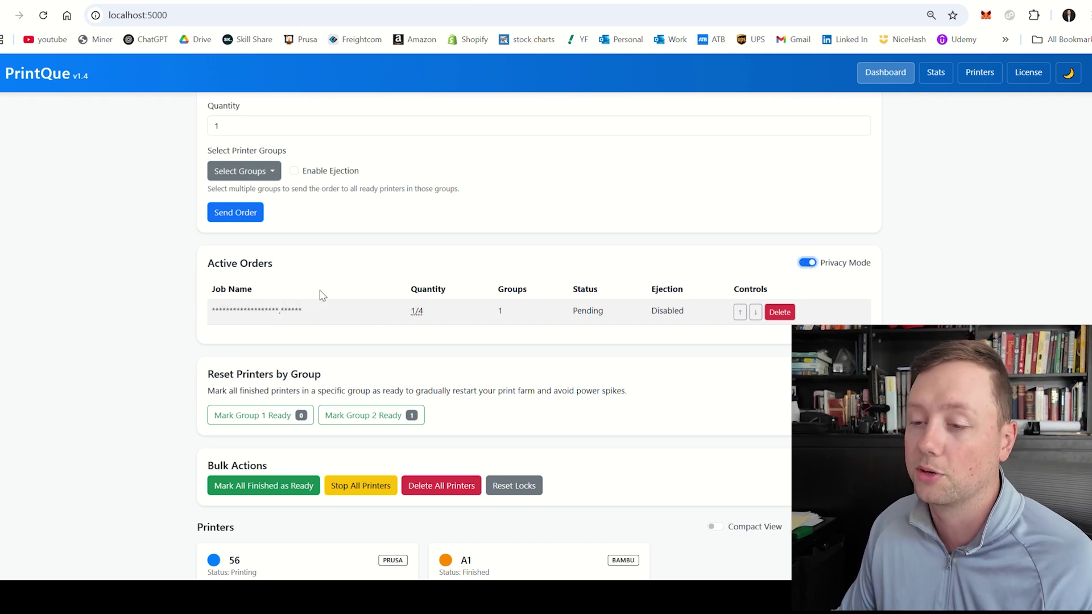
{"action": "left_click_drag", "start_coordinate": [321, 313], "coordinate": [223, 306]}
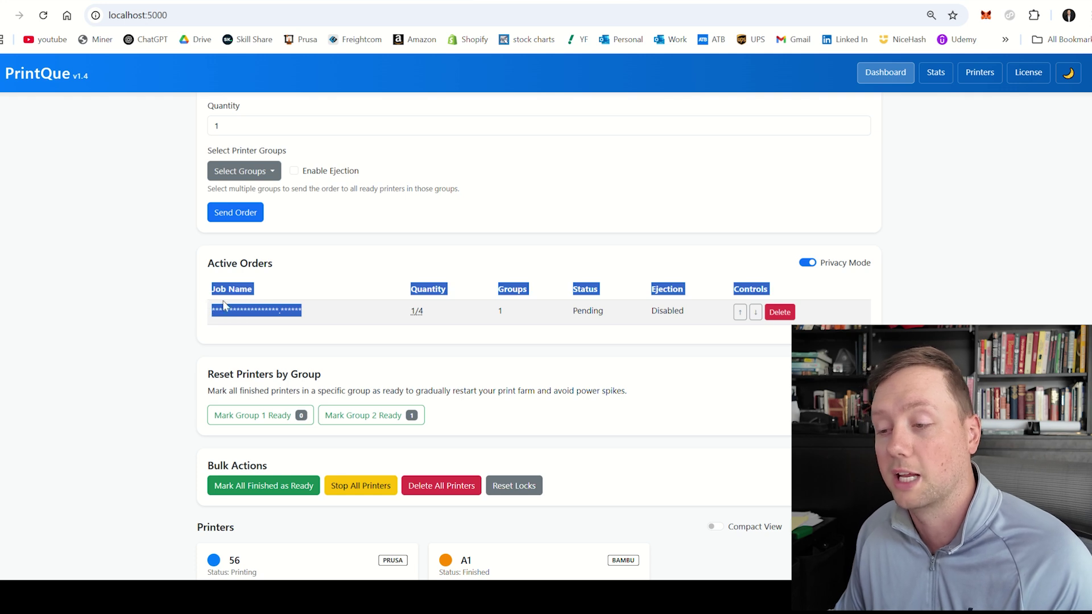
{"action": "left_click", "coordinate": [537, 266]}
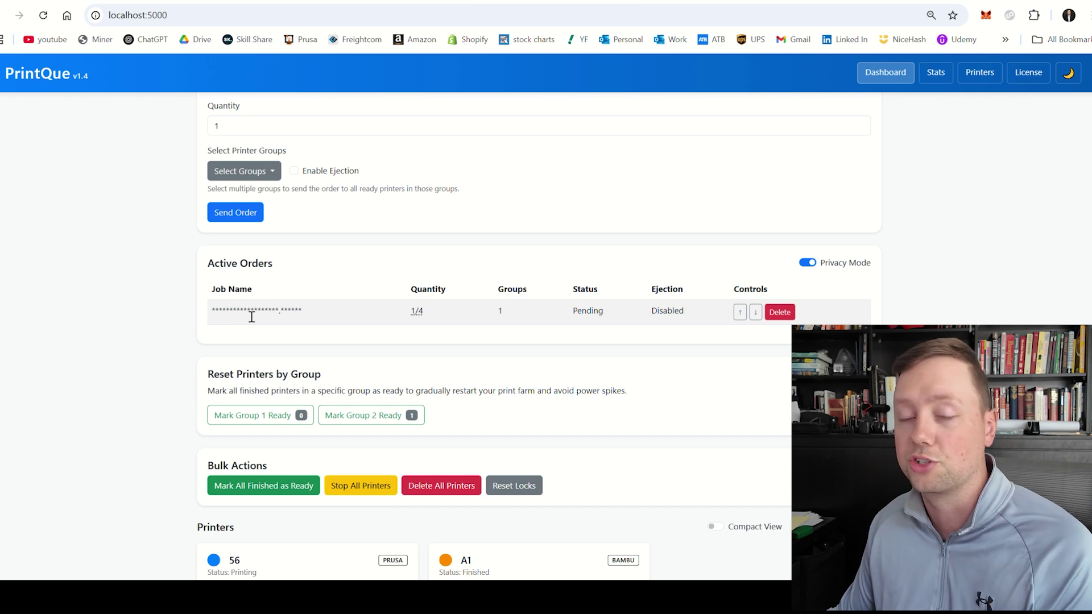
{"action": "left_click", "coordinate": [811, 264]}
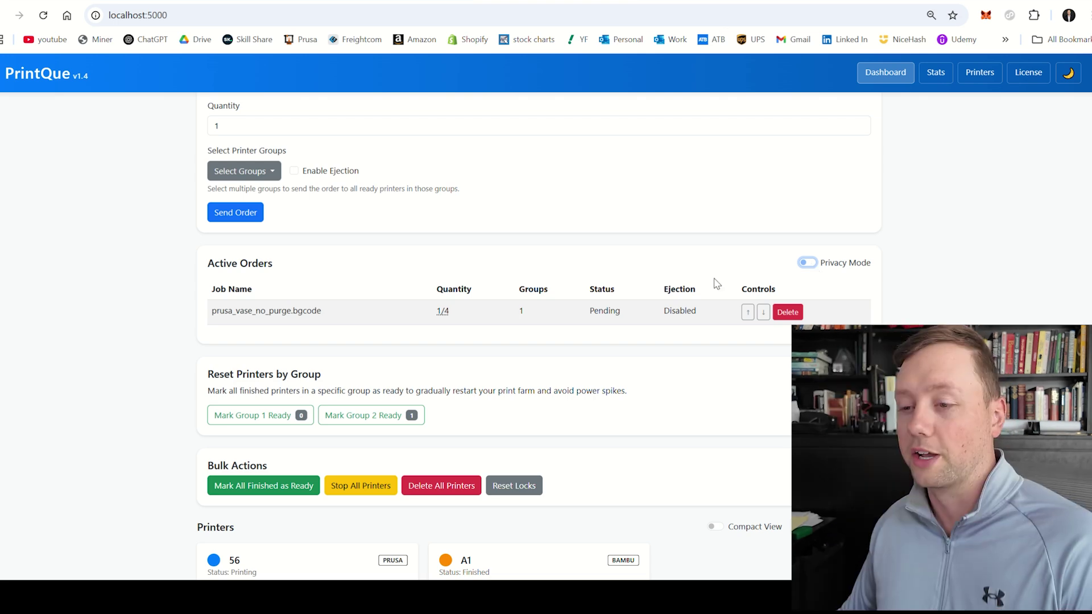
Compare the New Orders section with the Active Orders section and its listed vase job
{"action": "scroll", "coordinate": [492, 305], "scroll_direction": "up", "scroll_amount": 3}
{"action": "left_click_drag", "start_coordinate": [208, 196], "coordinate": [273, 195]}
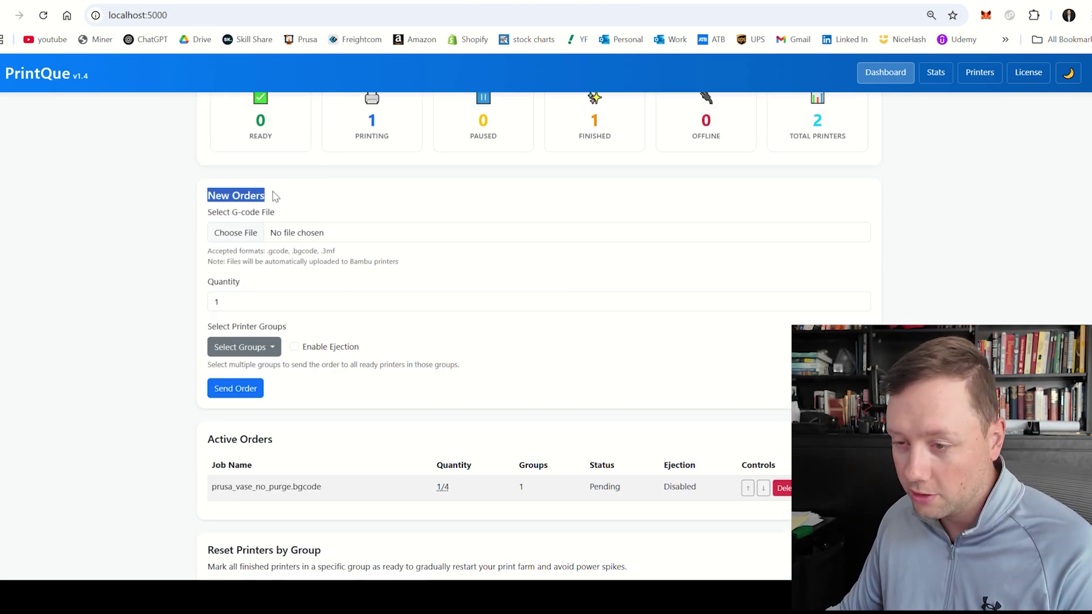
{"action": "scroll", "coordinate": [279, 213], "scroll_direction": "down", "scroll_amount": 3}
{"action": "left_click_drag", "start_coordinate": [208, 265], "coordinate": [280, 272]}
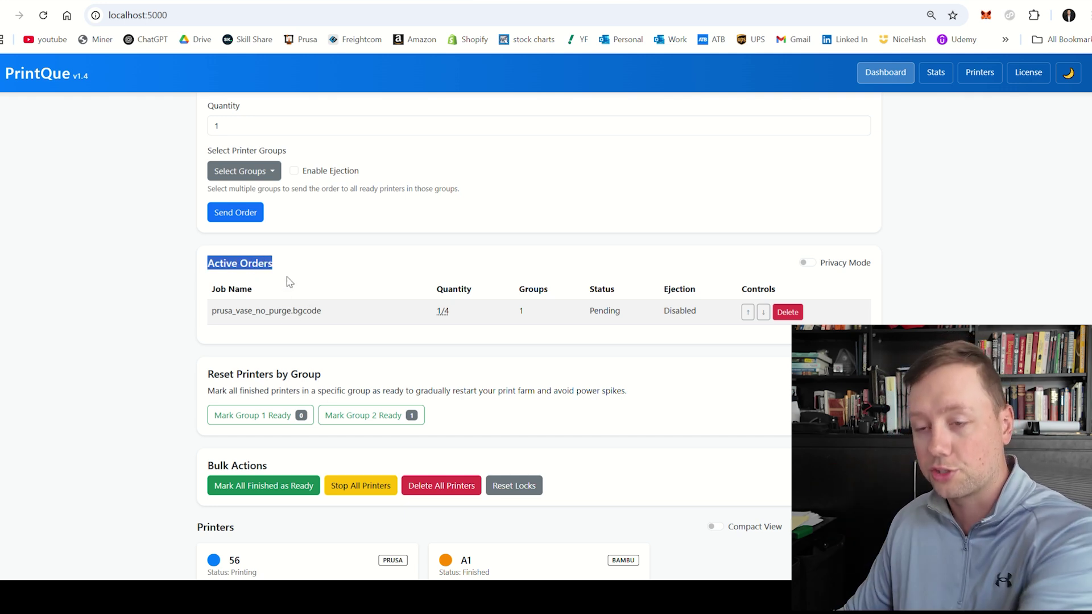
{"action": "left_click", "coordinate": [218, 317]}
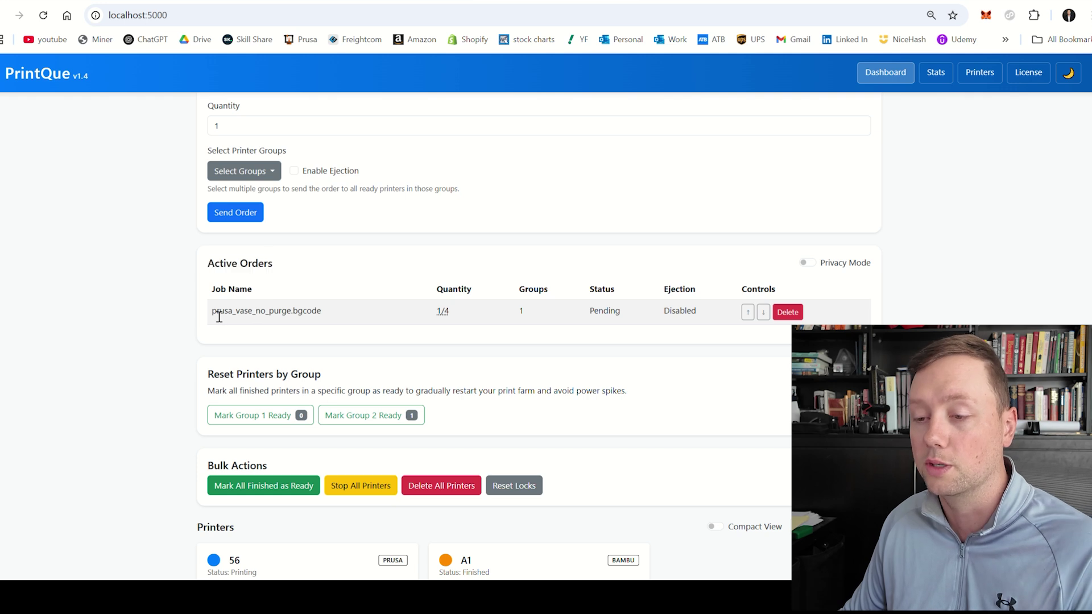
Check the vase job's file name in Active Orders and review the New Orders form's fields
{"action": "left_click_drag", "start_coordinate": [218, 317], "coordinate": [329, 313]}
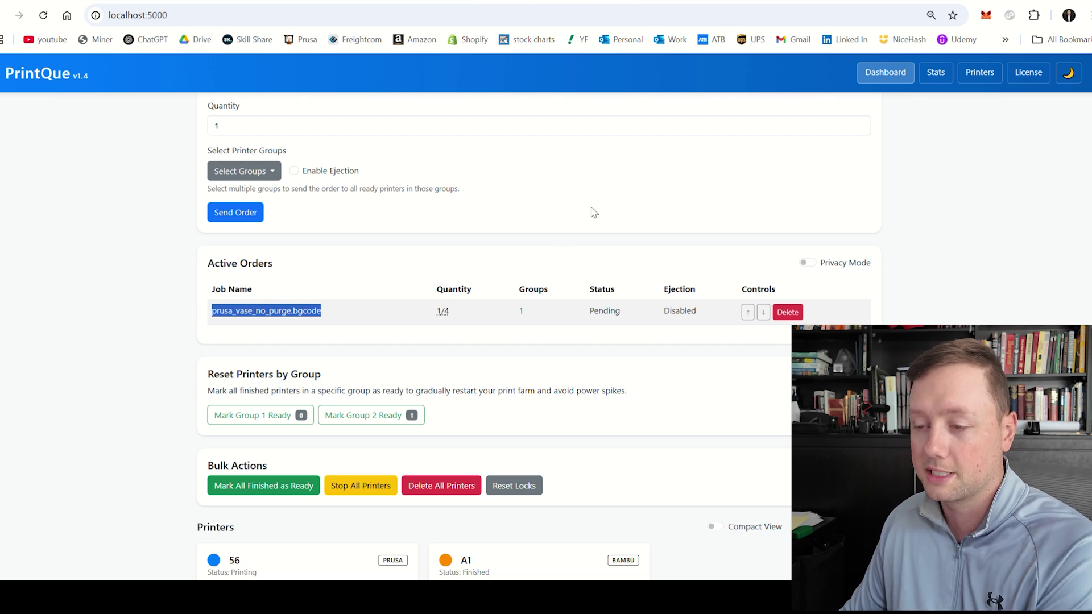
{"action": "left_click", "coordinate": [395, 263]}
{"action": "scroll", "coordinate": [386, 263], "scroll_direction": "up", "scroll_amount": 3}
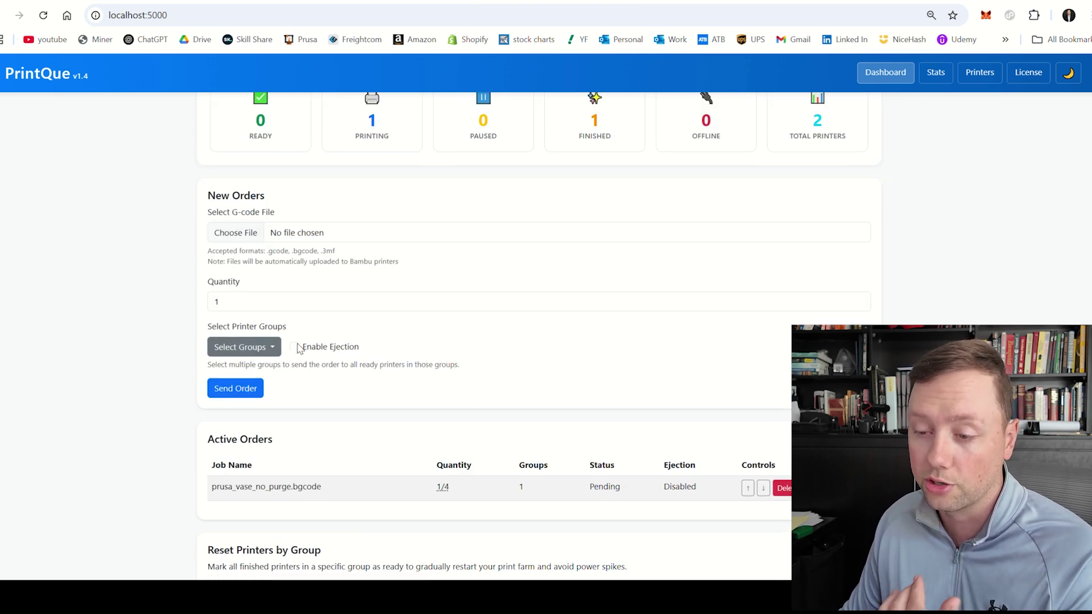
Examine the Reset Printers by Group section, including its description and the ready options for Group 1 and Group 2
{"action": "scroll", "coordinate": [296, 361], "scroll_direction": "down", "scroll_amount": 6}
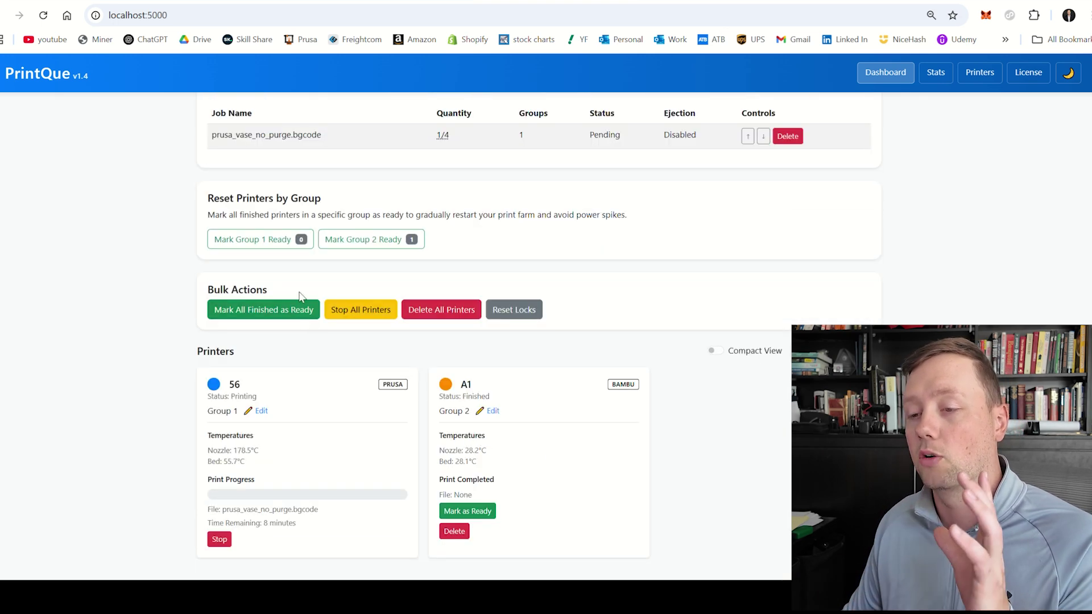
{"action": "left_click_drag", "start_coordinate": [209, 199], "coordinate": [334, 205]}
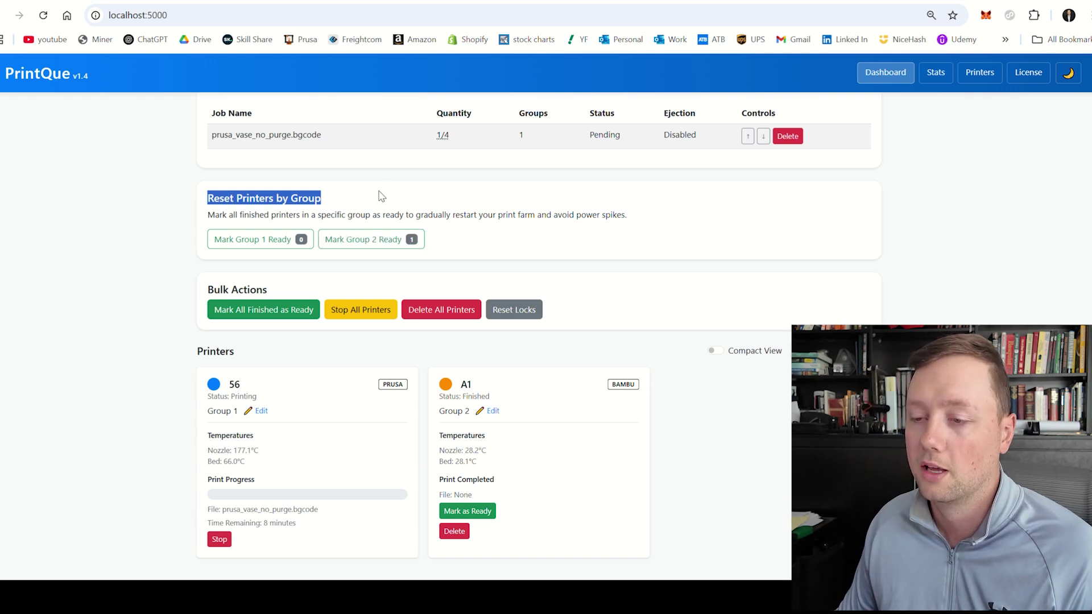
{"action": "left_click_drag", "start_coordinate": [377, 196], "coordinate": [215, 200]}
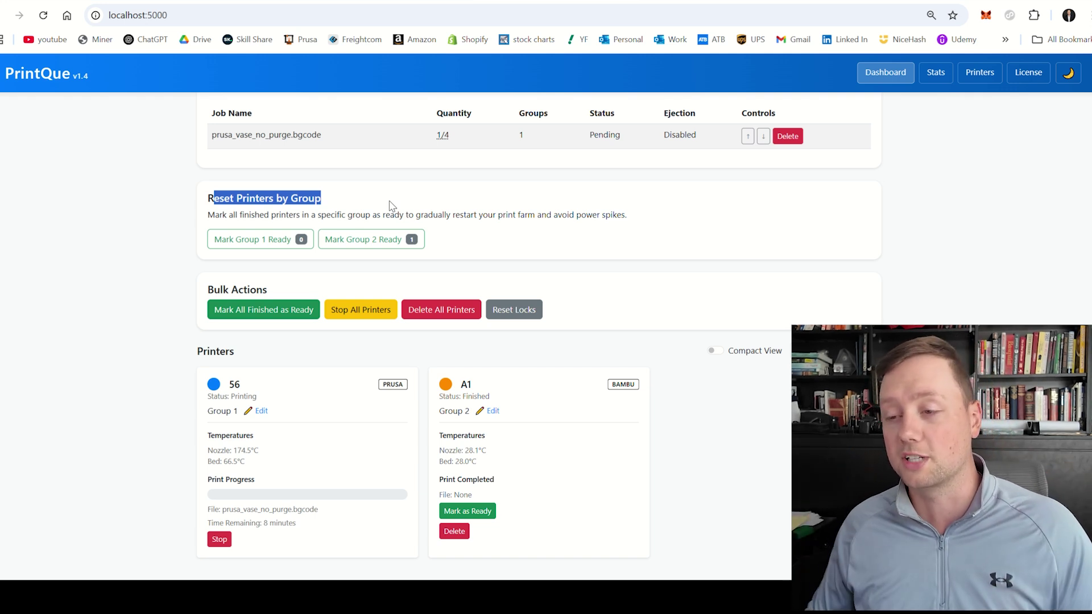
{"action": "left_click_drag", "start_coordinate": [342, 205], "coordinate": [156, 203]}
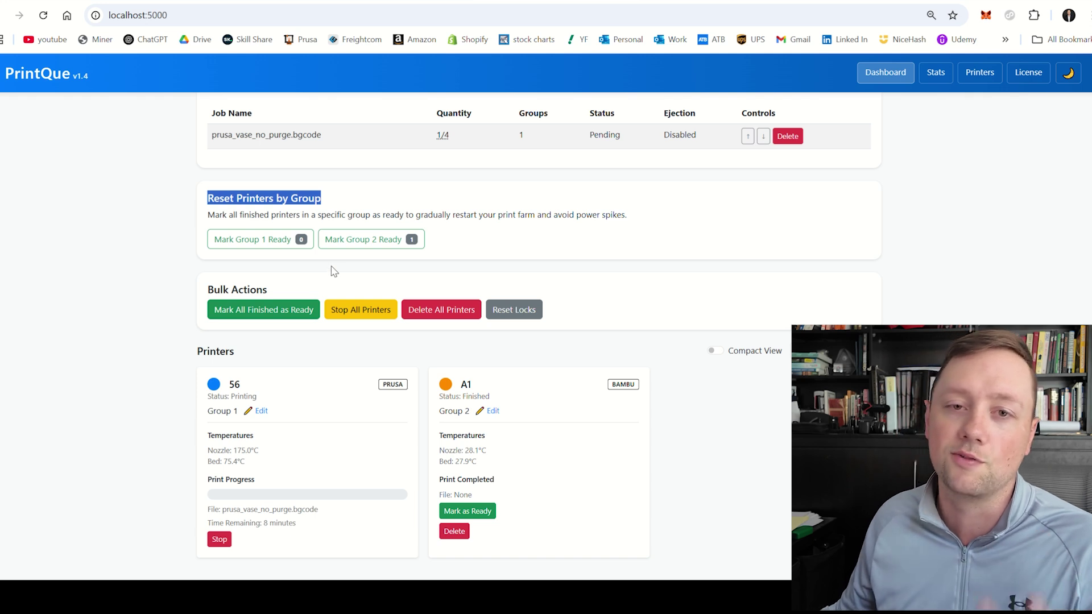
{"action": "left_click", "coordinate": [489, 230]}
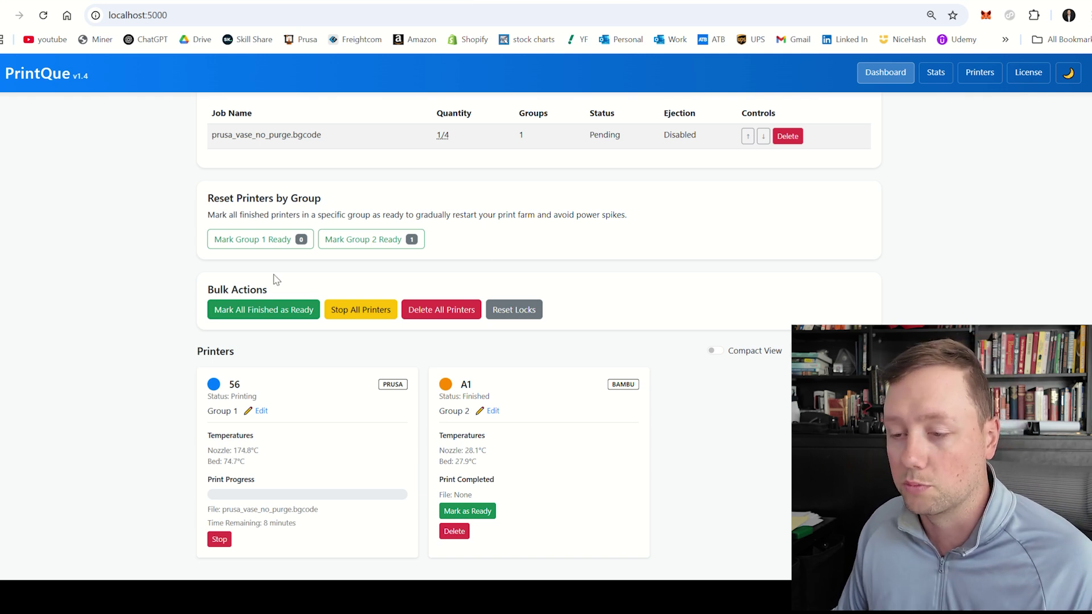
Examine the Bulk Actions section and printer A1's status, and preview marking Group 2's finished printers as ready without confirming
{"action": "left_click_drag", "start_coordinate": [275, 290], "coordinate": [204, 293]}
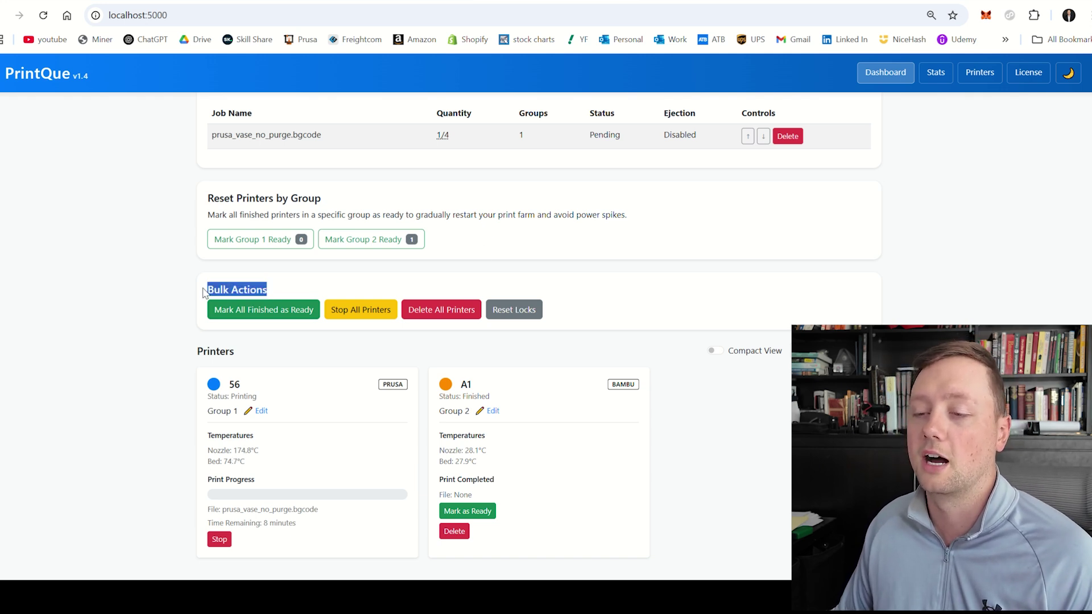
{"action": "left_click", "coordinate": [205, 303]}
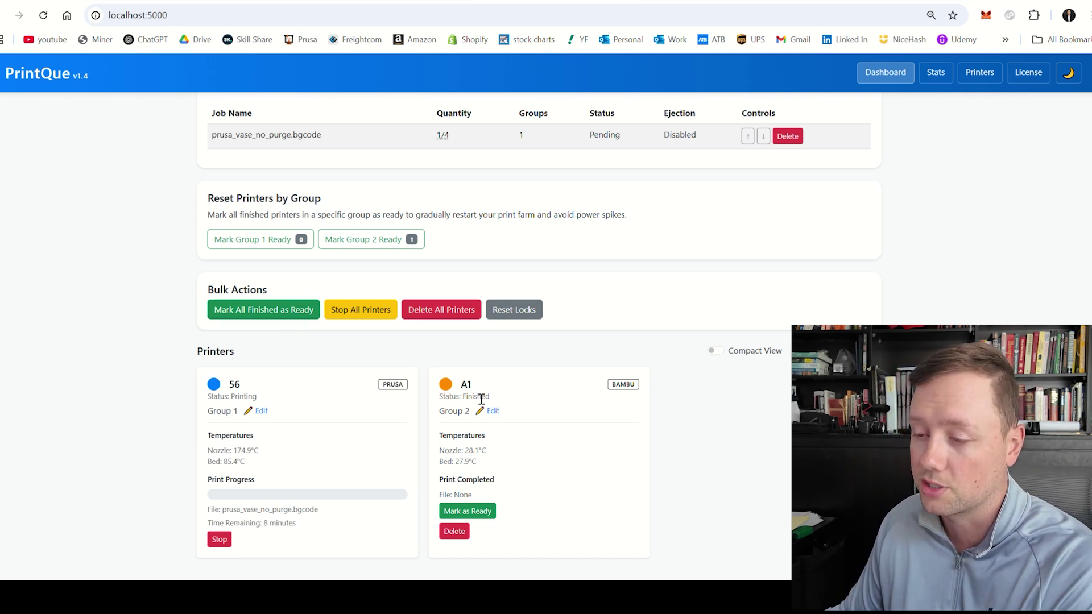
{"action": "mouse_move", "coordinate": [514, 401]}
{"action": "left_mouse_down"}
{"action": "mouse_move", "coordinate": [436, 390]}
{"action": "mouse_move", "coordinate": [511, 392]}
{"action": "left_mouse_up"}
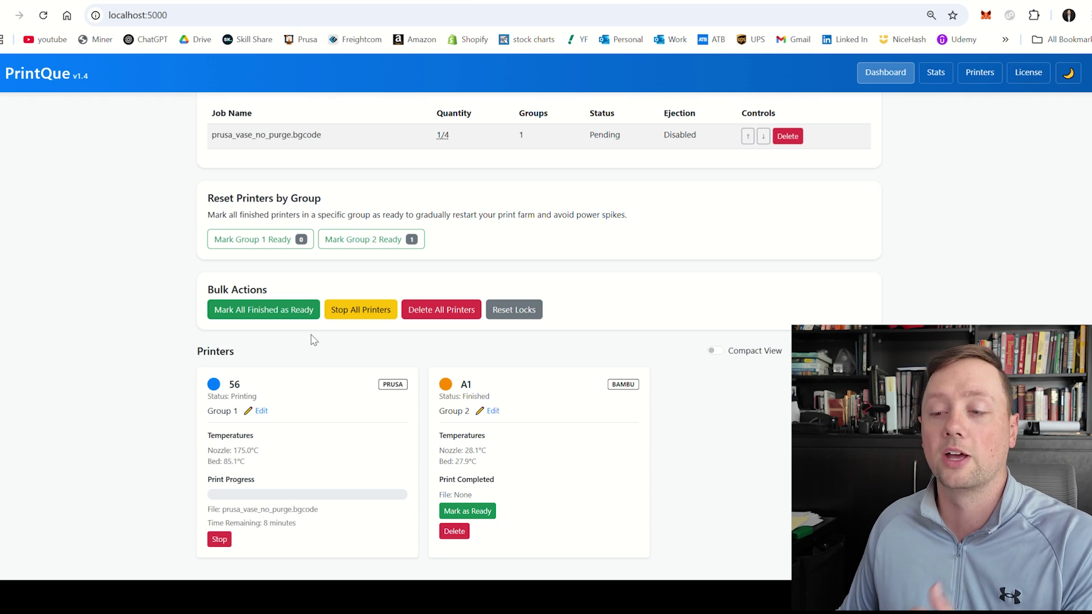
{"action": "left_click", "coordinate": [376, 242]}
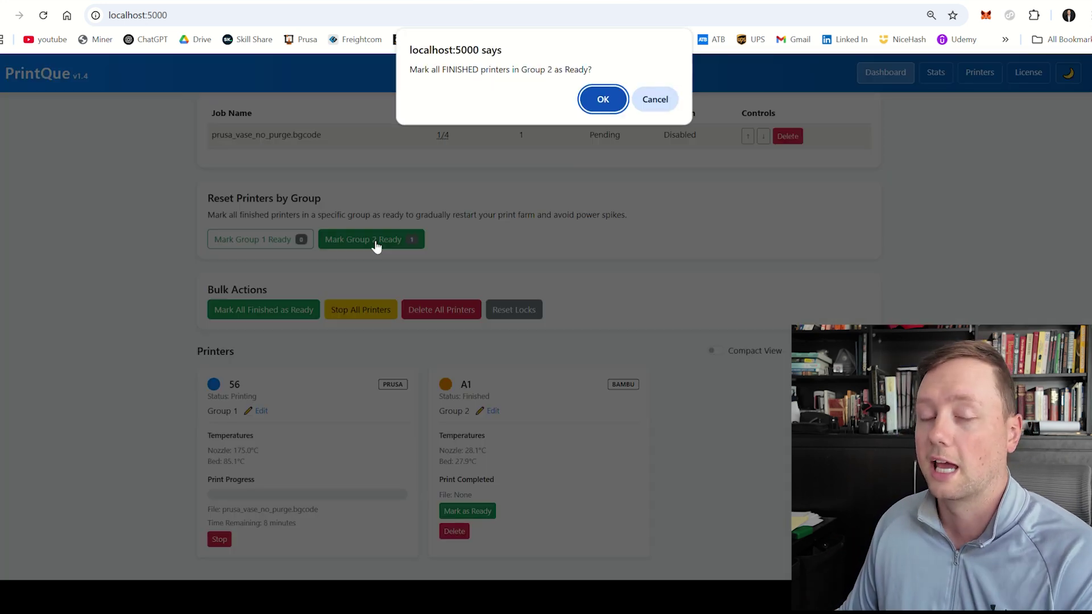
{"action": "left_click", "coordinate": [647, 110]}
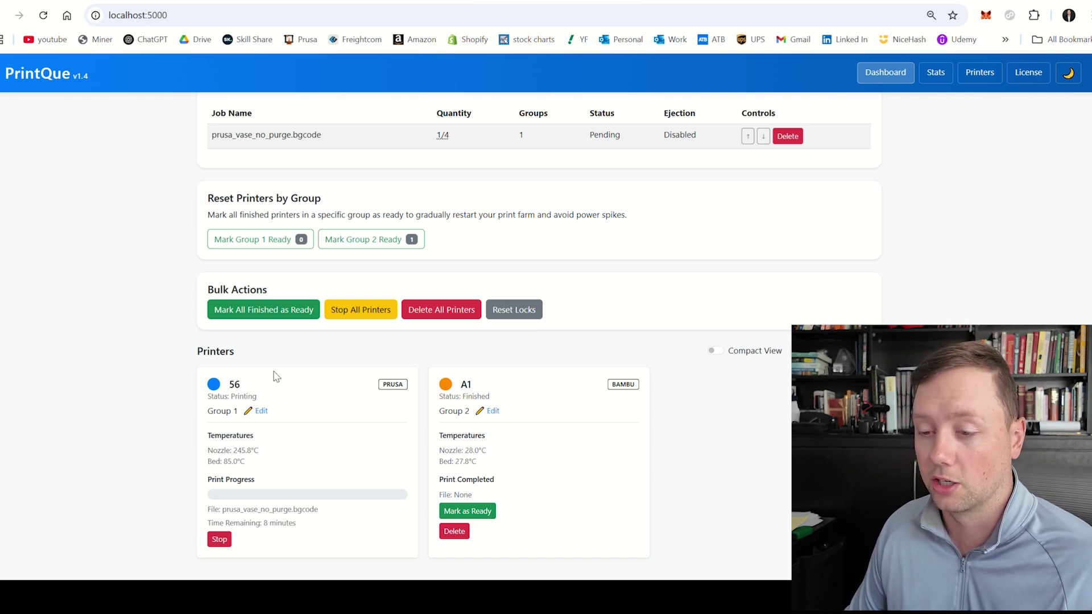
Explore the Printers section by trying Compact View on and off and checking the sort options, keeping Name (A-Z)
{"action": "left_click_drag", "start_coordinate": [206, 361], "coordinate": [270, 358]}
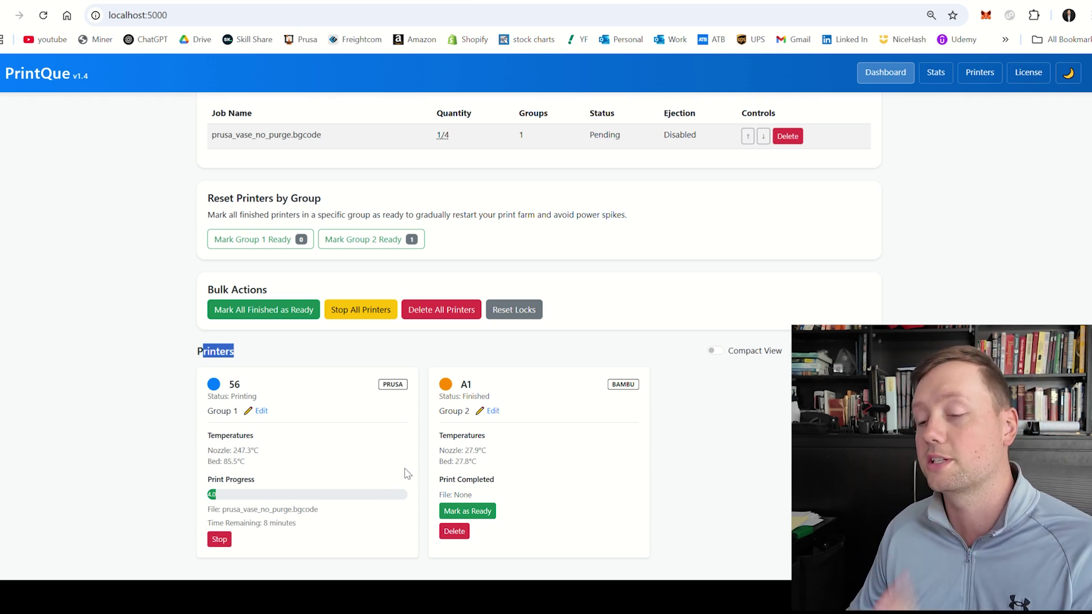
{"action": "left_click", "coordinate": [762, 420]}
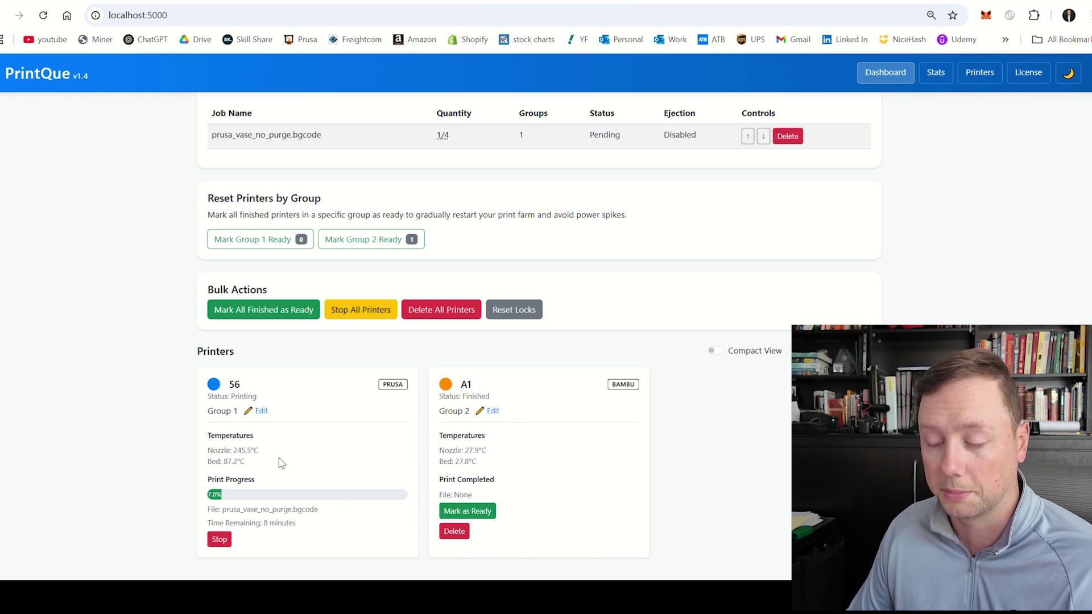
{"action": "left_click", "coordinate": [714, 351]}
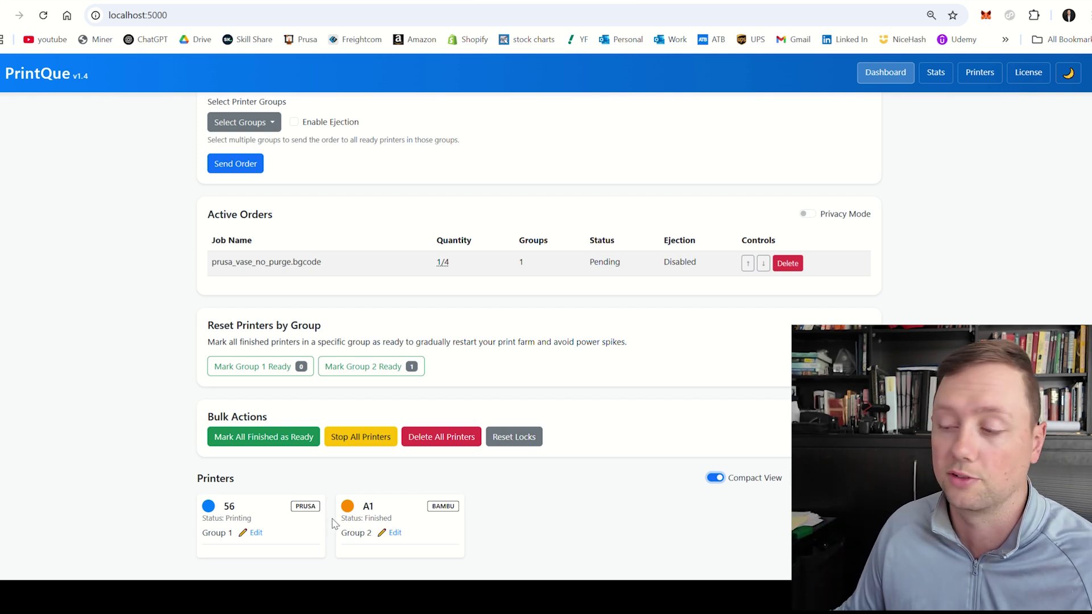
{"action": "left_click", "coordinate": [718, 478]}
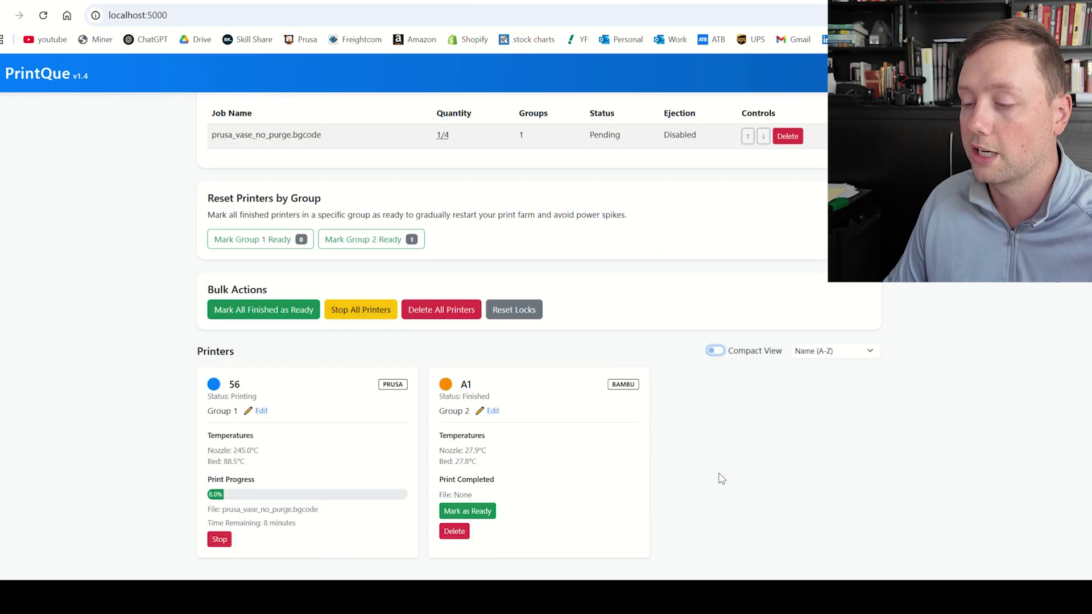
{"action": "left_click", "coordinate": [825, 357]}
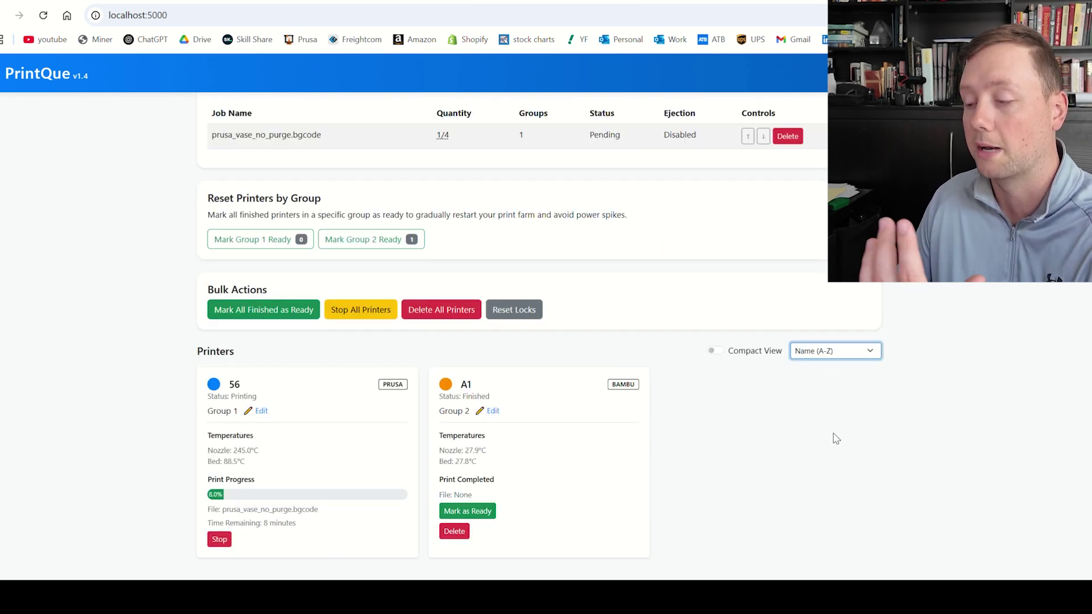
{"action": "left_click", "coordinate": [732, 481]}
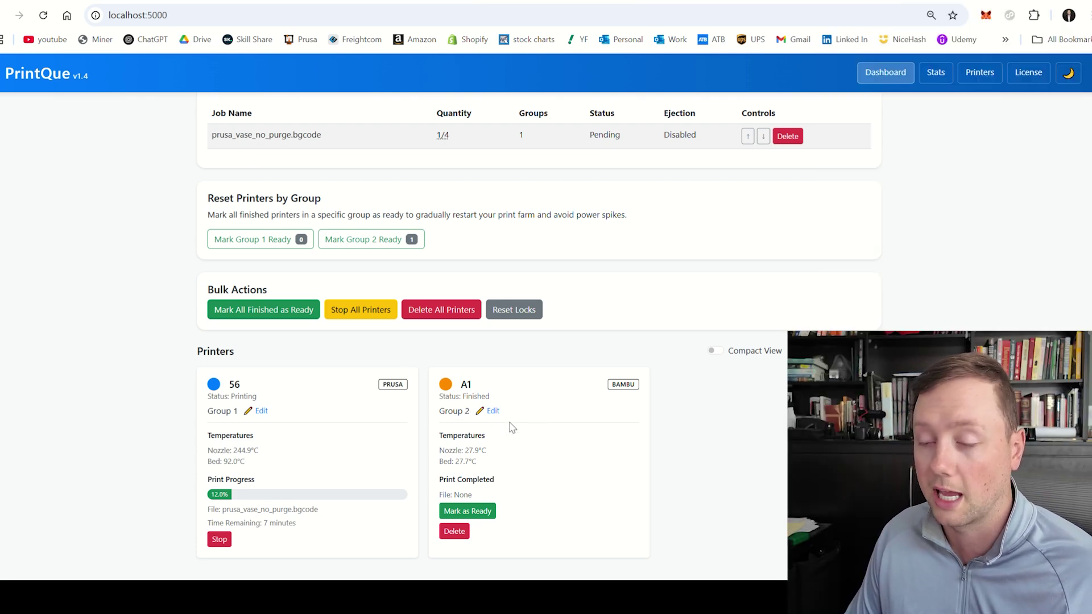
Choose Low-poly_Rose_Vase.3mf as the new order's file and set its quantity to 10
{"action": "scroll", "coordinate": [496, 379], "scroll_direction": "up", "scroll_amount": 5}
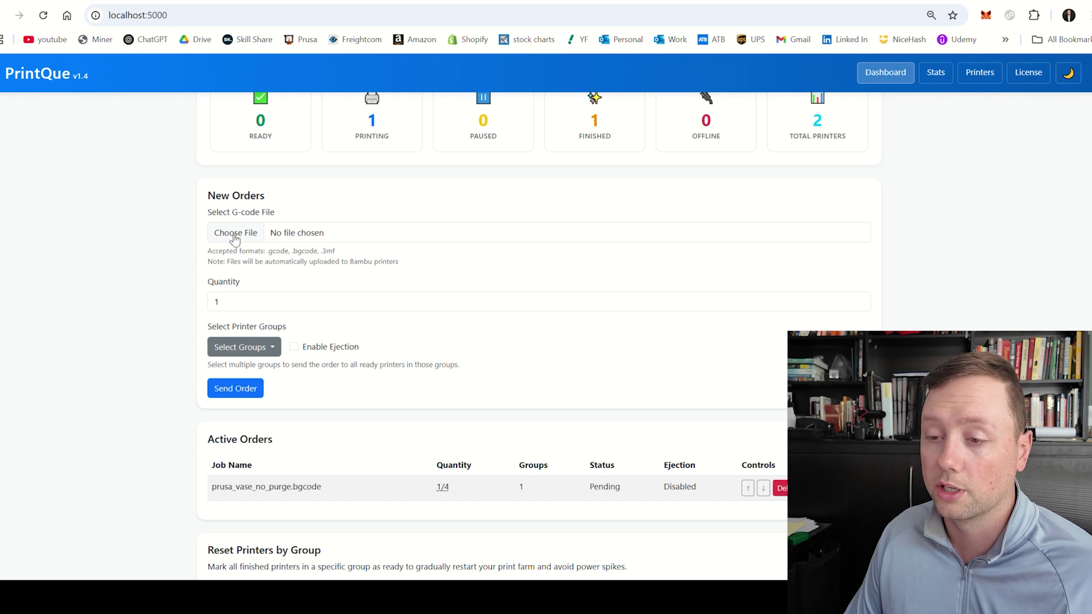
{"action": "left_click", "coordinate": [235, 238]}
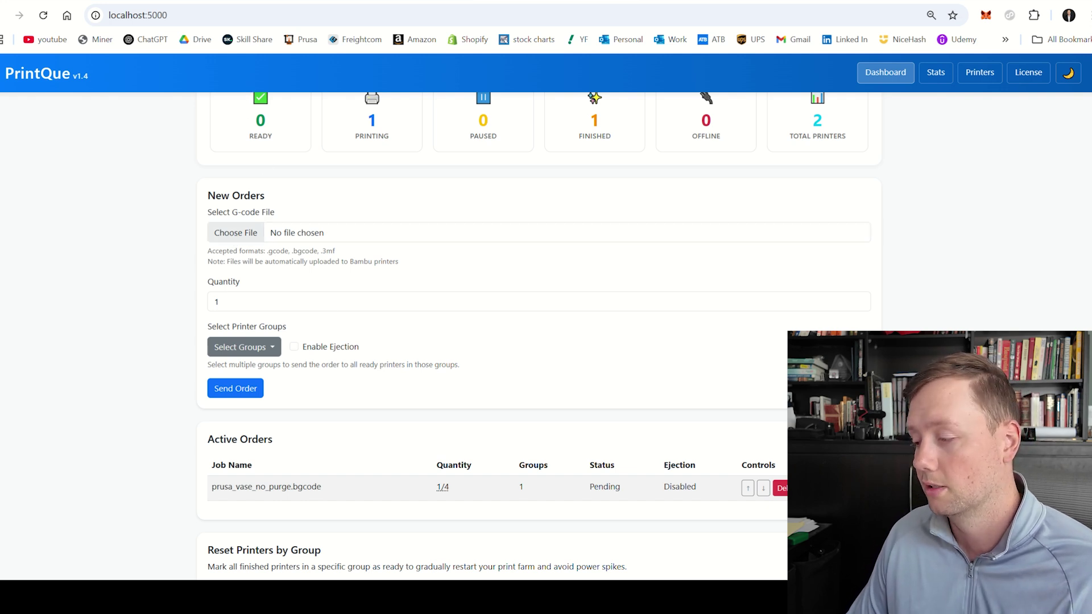
{"action": "key", "text": "Tab"}
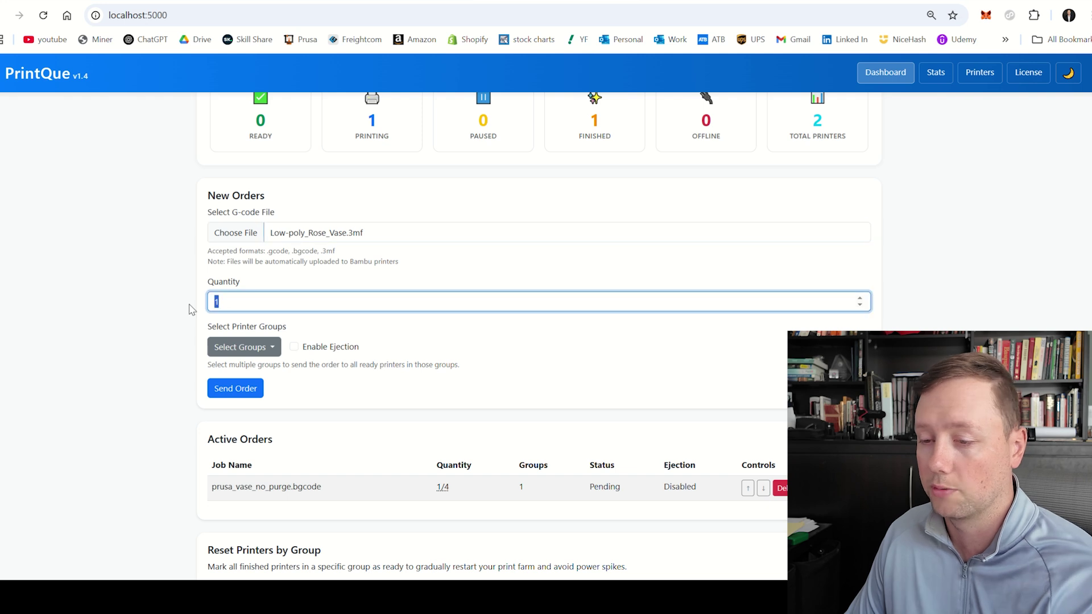
{"action": "type", "text": "10"}
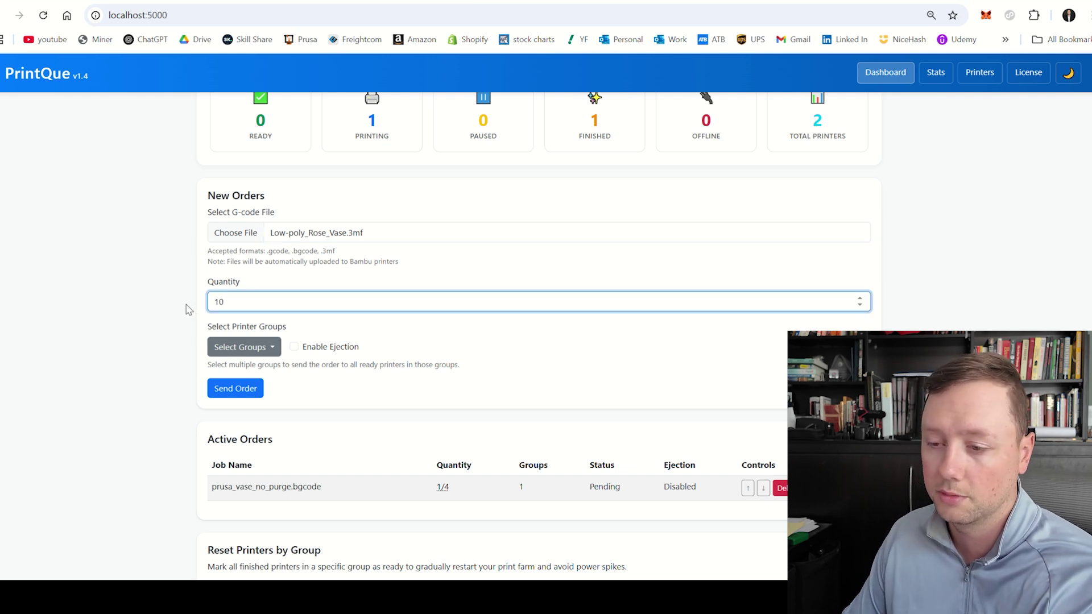
Assign the rose vase order to Group 2 with ejection left off, and send the order
{"action": "left_click", "coordinate": [245, 347]}
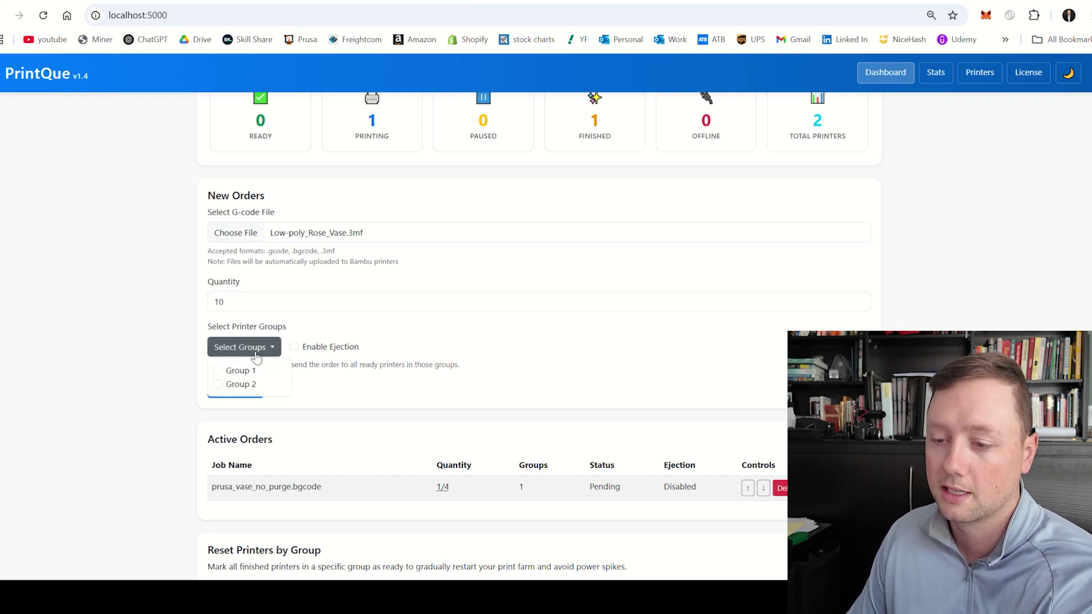
{"action": "left_click", "coordinate": [218, 385]}
{"action": "left_click", "coordinate": [314, 385]}
{"action": "left_click", "coordinate": [236, 384]}
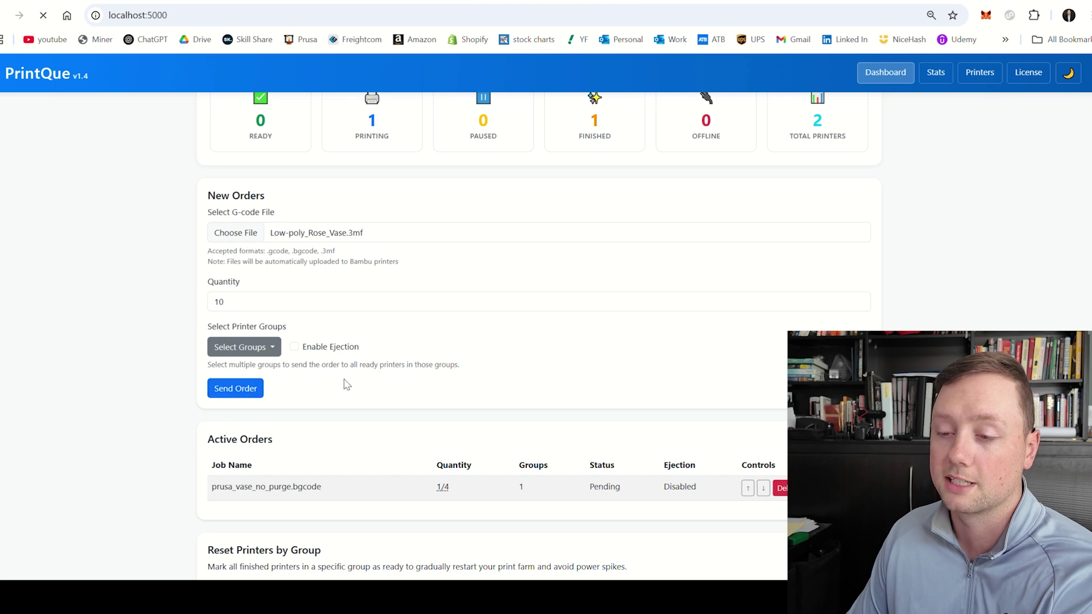
Mark all finished printers in Group 2 as ready and confirm the request
{"action": "scroll", "coordinate": [384, 348], "scroll_direction": "down", "scroll_amount": 6}
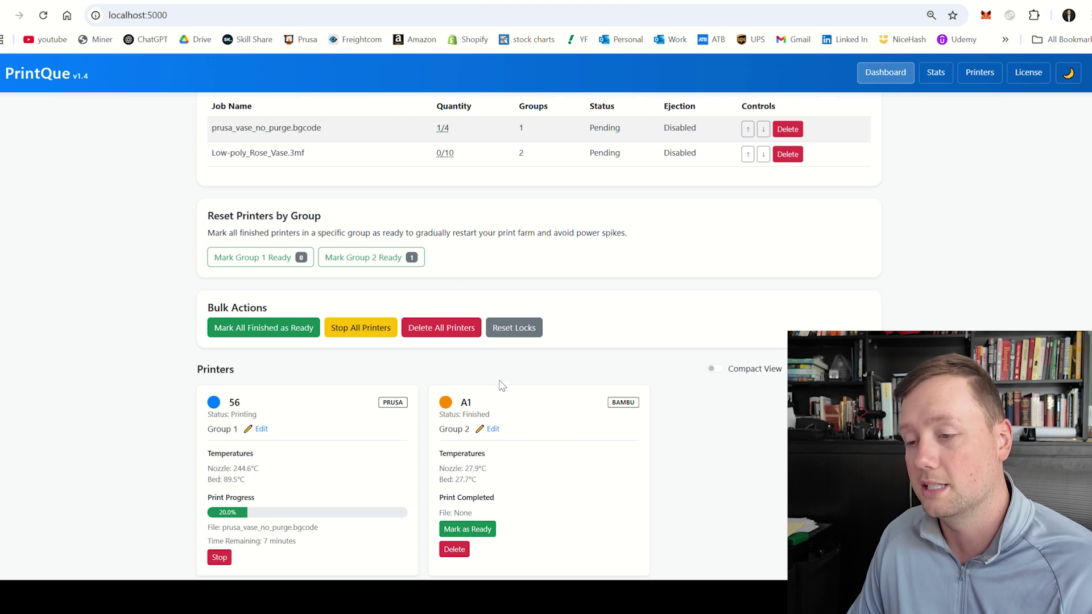
{"action": "left_click", "coordinate": [378, 265]}
{"action": "left_click", "coordinate": [600, 95]}
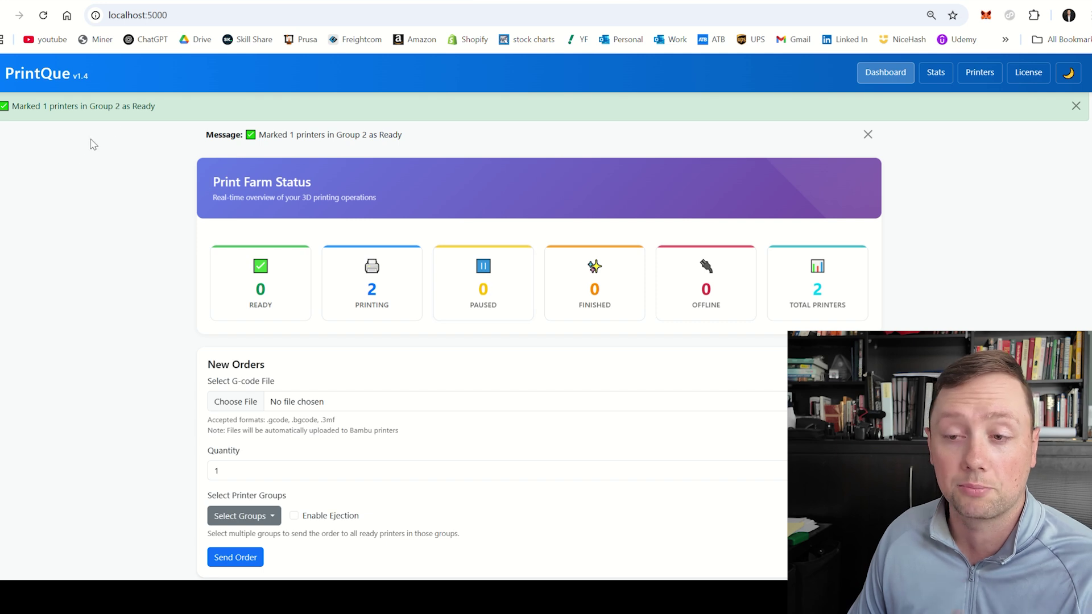
Read the message about Group 2 and check printer A1's card for its status and assigned file
{"action": "left_click_drag", "start_coordinate": [171, 110], "coordinate": [10, 111]}
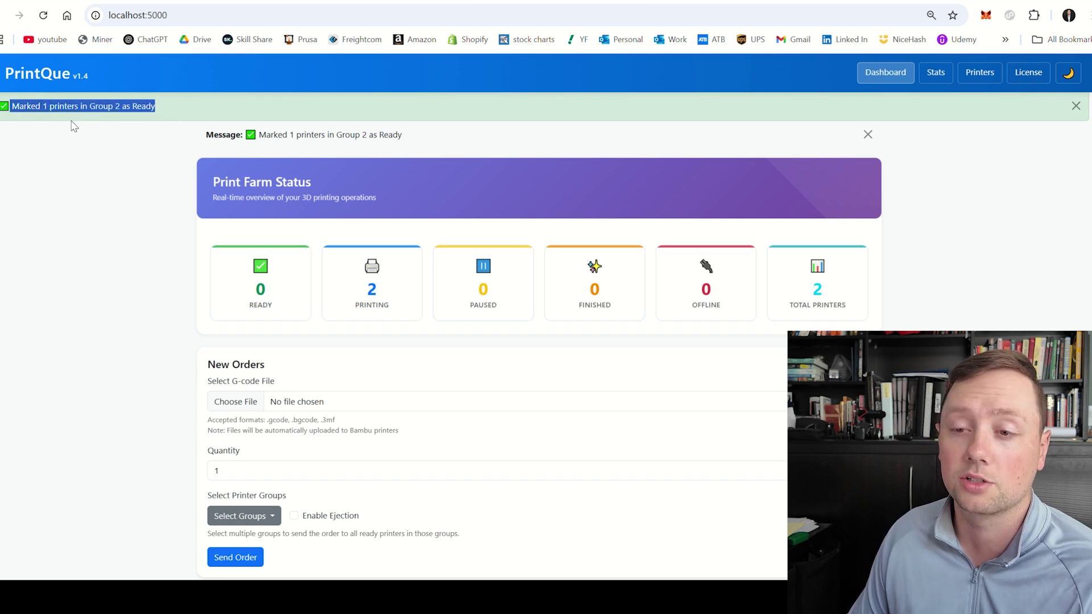
{"action": "scroll", "coordinate": [419, 263], "scroll_direction": "down", "scroll_amount": 10}
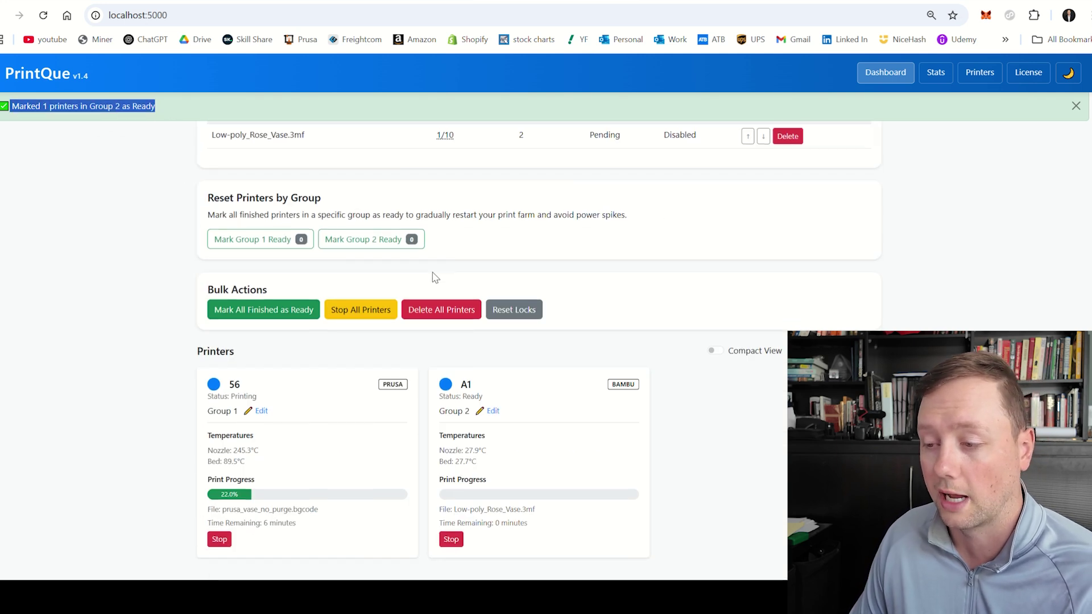
{"action": "left_click", "coordinate": [518, 390]}
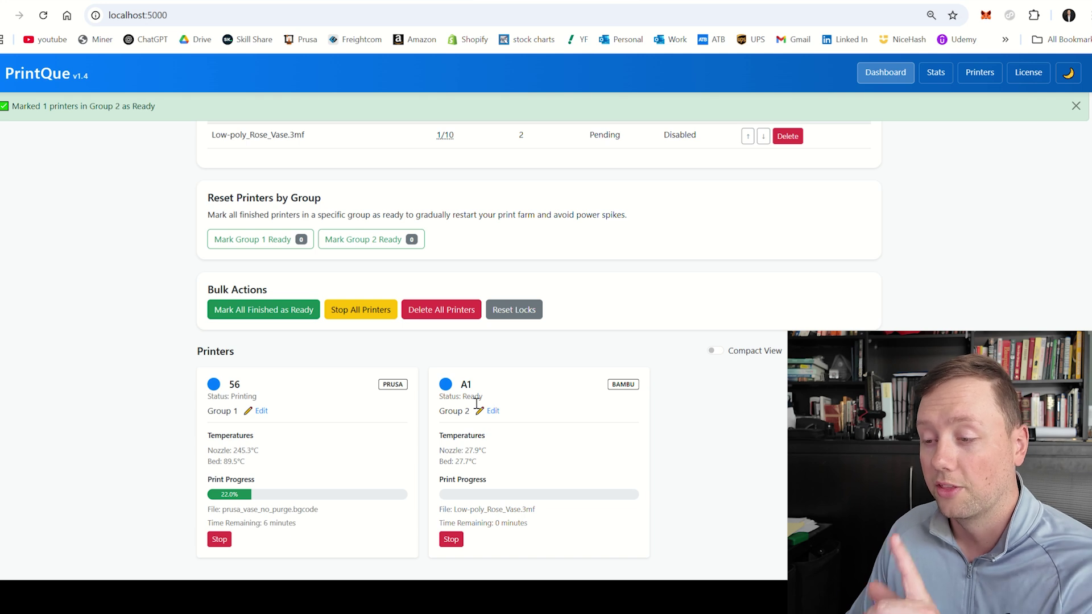
{"action": "left_click_drag", "start_coordinate": [543, 514], "coordinate": [459, 518]}
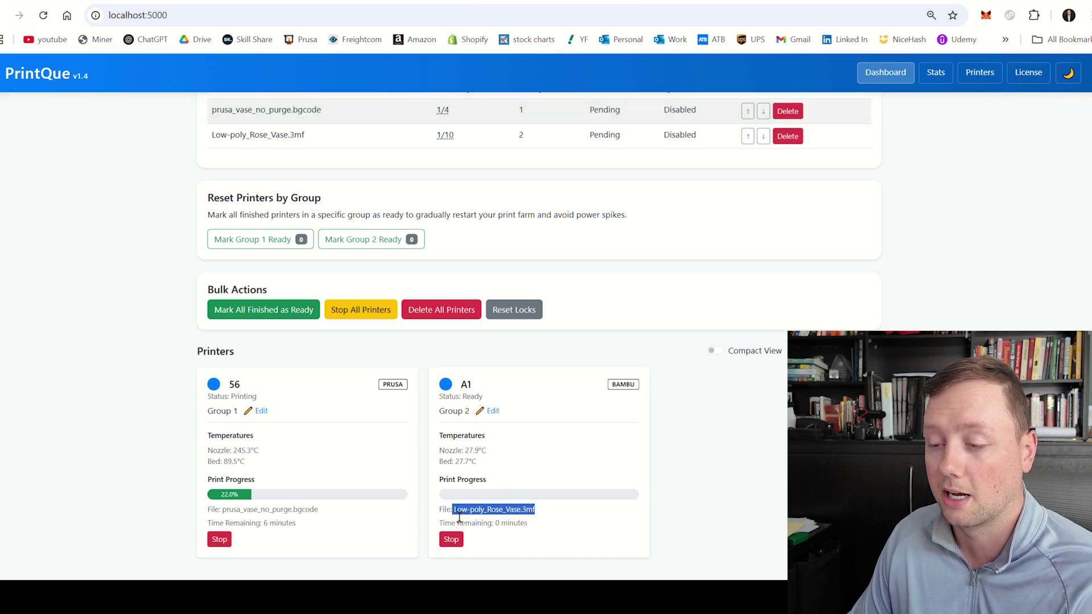
Check the rose vase order's quantity progress in Active Orders and compare it with printer A1's card
{"action": "scroll", "coordinate": [417, 154], "scroll_direction": "up", "scroll_amount": 1}
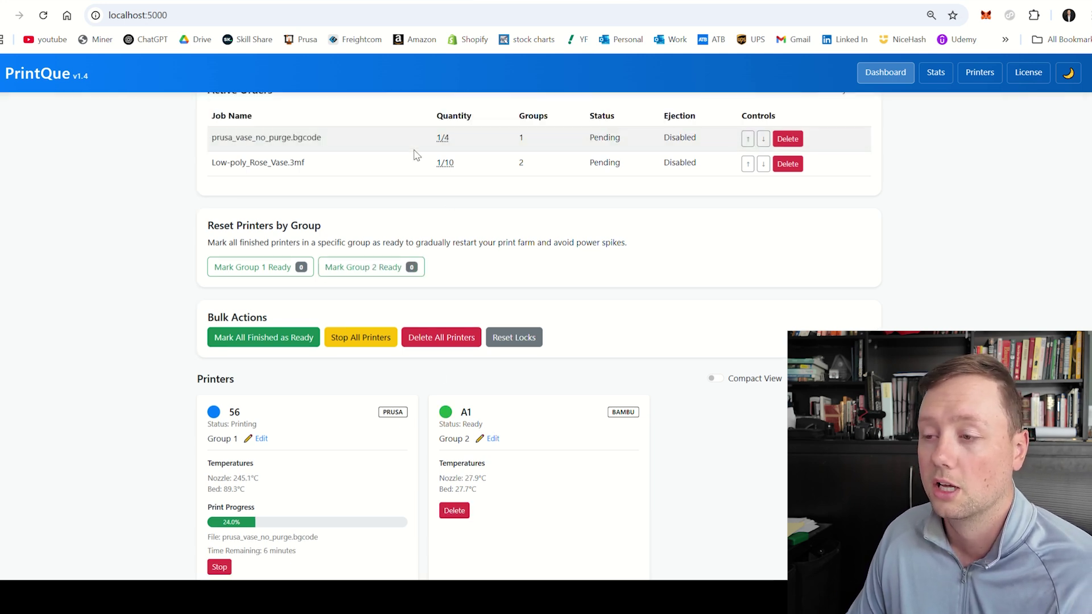
{"action": "scroll", "coordinate": [417, 155], "scroll_direction": "up", "scroll_amount": 3}
{"action": "left_click_drag", "start_coordinate": [472, 313], "coordinate": [440, 317]}
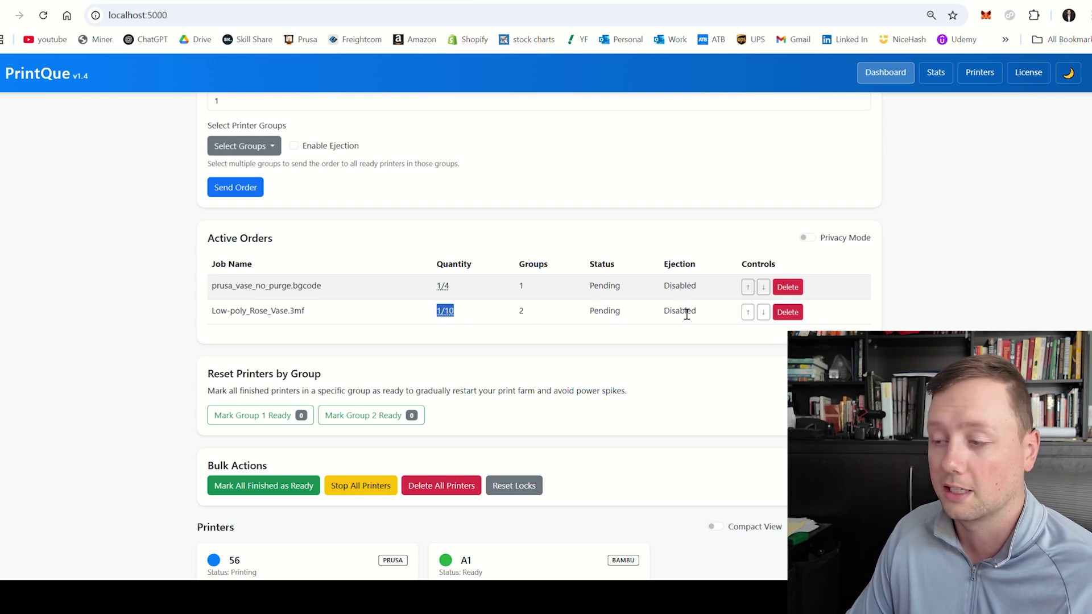
{"action": "scroll", "coordinate": [686, 313], "scroll_direction": "down", "scroll_amount": 3}
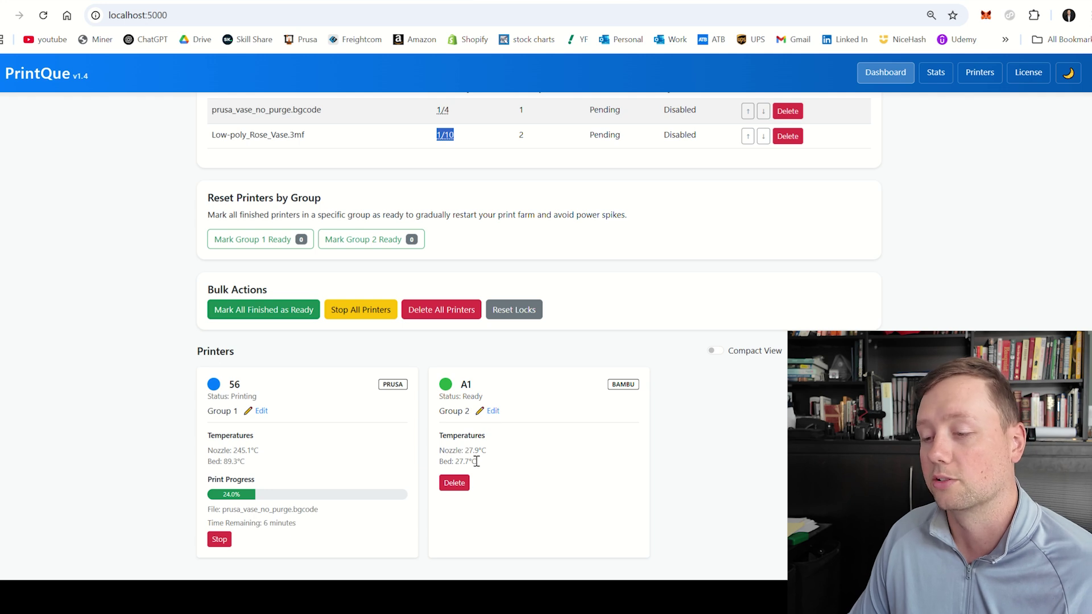